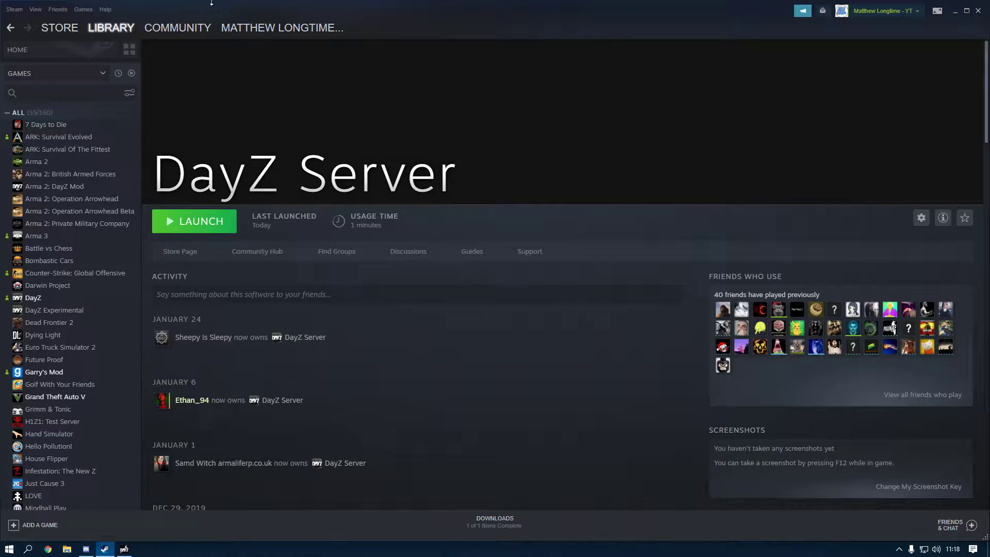
- Include Tools in the Steam library filter and open the DayZ Tools page
{"action": "left_click", "coordinate": [24, 75]}
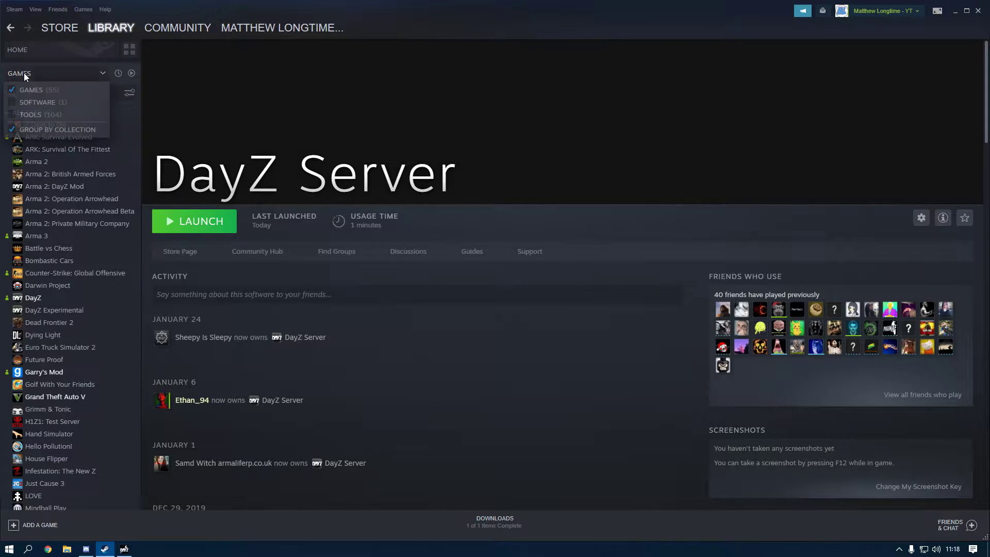
{"action": "left_click", "coordinate": [19, 114]}
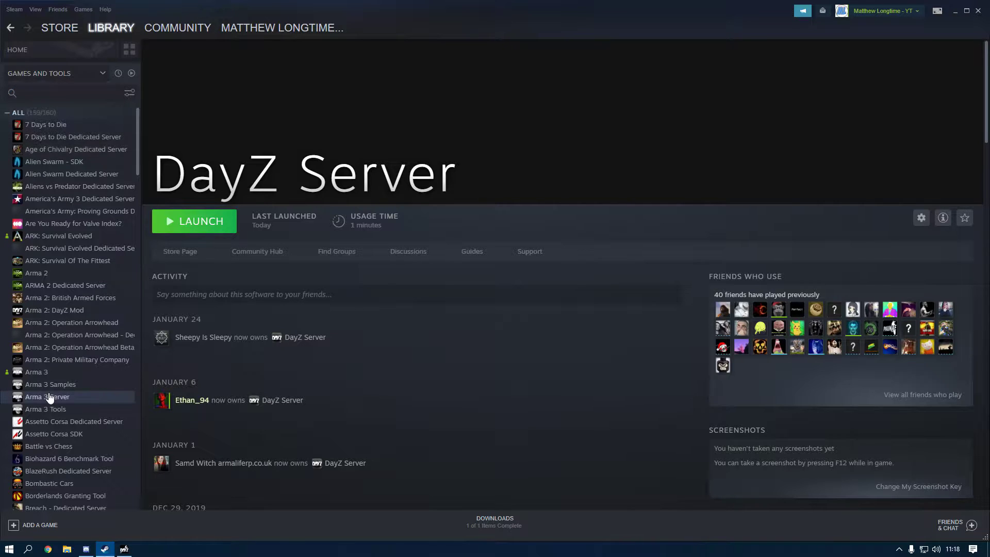
{"action": "scroll", "coordinate": [49, 396], "scroll_direction": "down", "scroll_amount": 5}
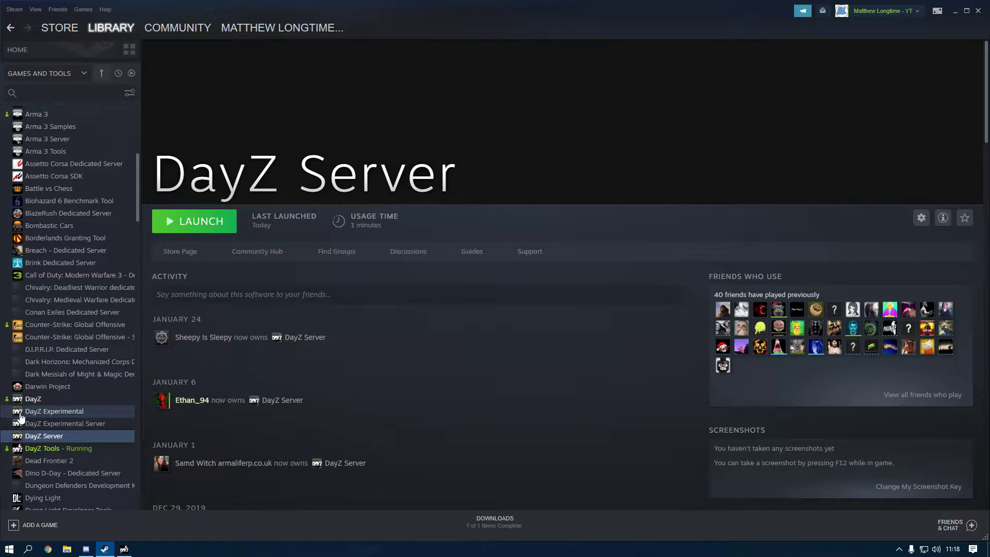
{"action": "left_click", "coordinate": [47, 450]}
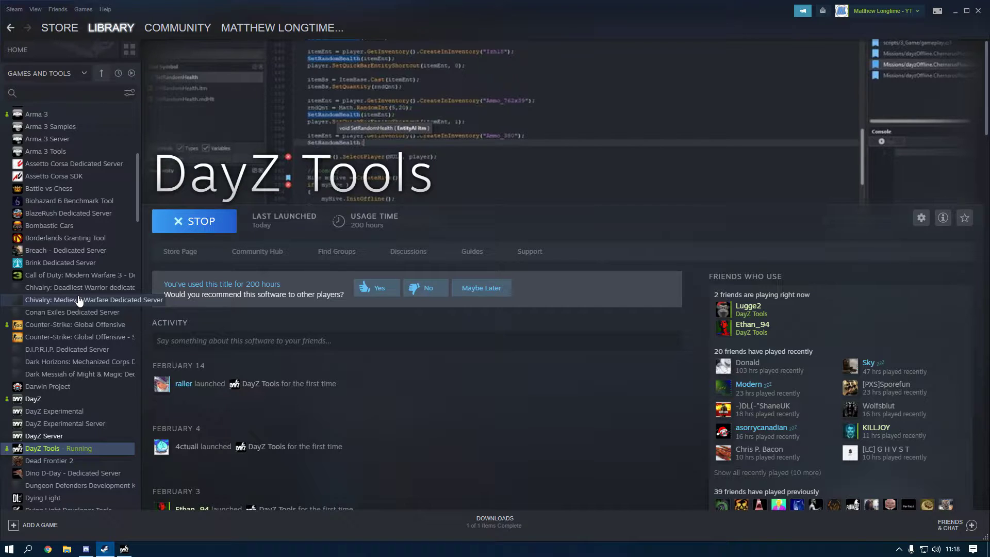
- Close Steam, move the DayZ Tools launcher to screen centre, and launch DS Utils
{"action": "left_click", "coordinate": [983, 12]}
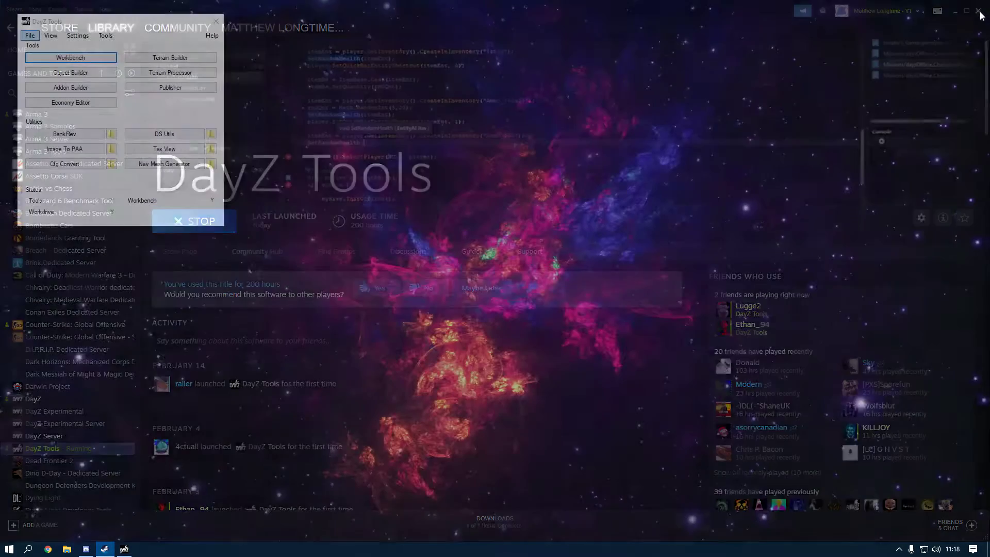
{"action": "left_click_drag", "start_coordinate": [109, 29], "coordinate": [341, 136]}
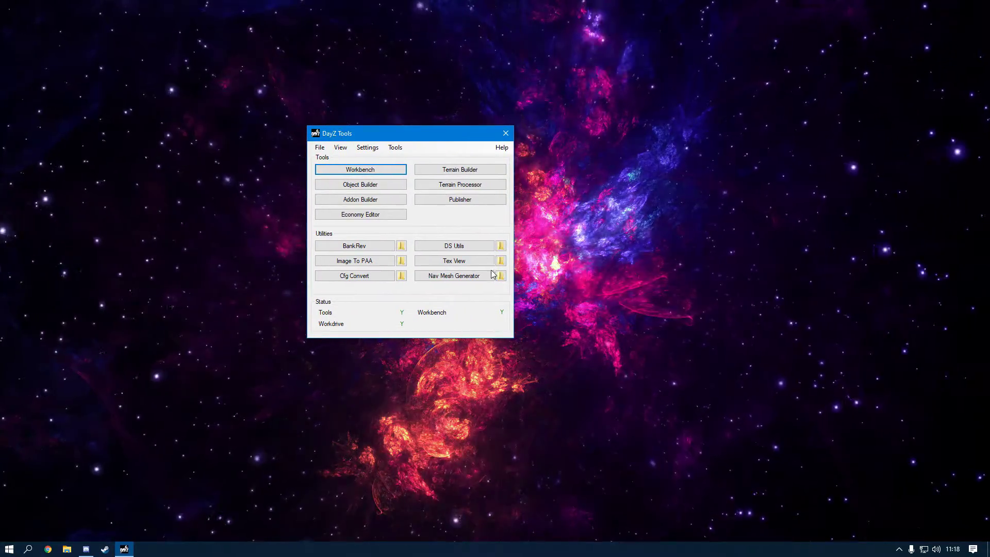
{"action": "left_click", "coordinate": [475, 251]}
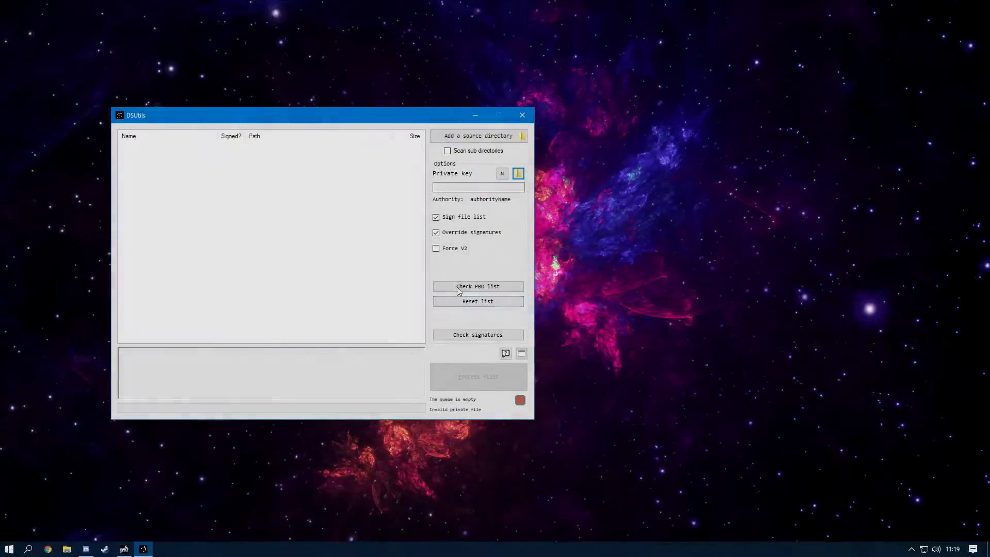
- Start a new private key and review its full destination path
{"action": "left_click", "coordinate": [503, 175]}
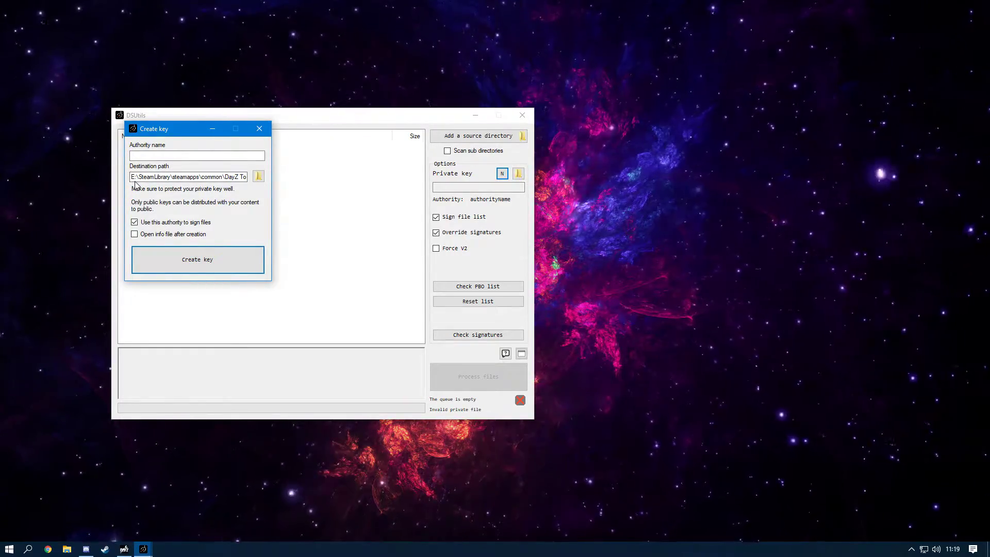
{"action": "left_click_drag", "start_coordinate": [136, 180], "coordinate": [303, 179]}
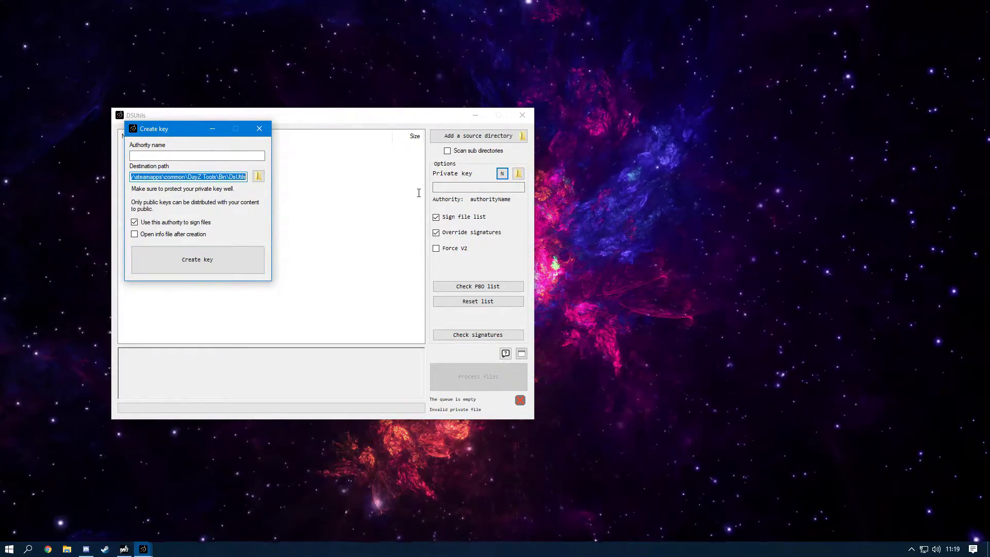
{"action": "left_click_drag", "start_coordinate": [155, 186], "coordinate": [259, 186]}
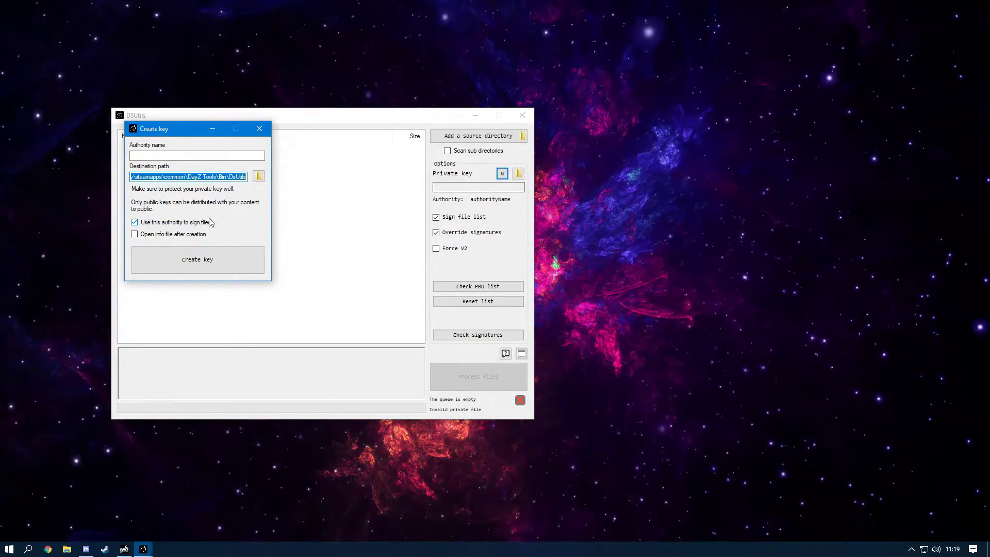
- Create the key with authority name ML, then begin adding a source directory
{"action": "left_click", "coordinate": [185, 156]}
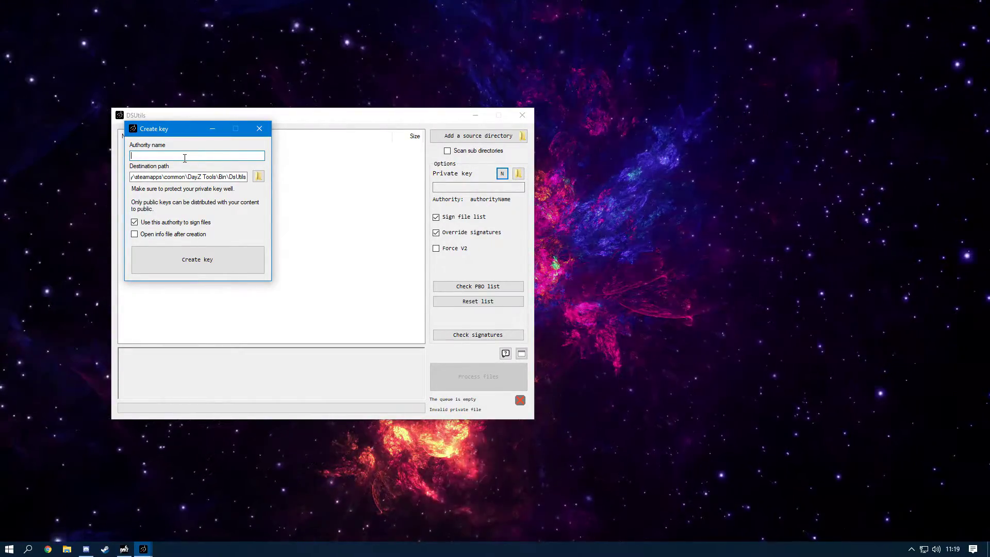
{"action": "type", "text": "ML"}
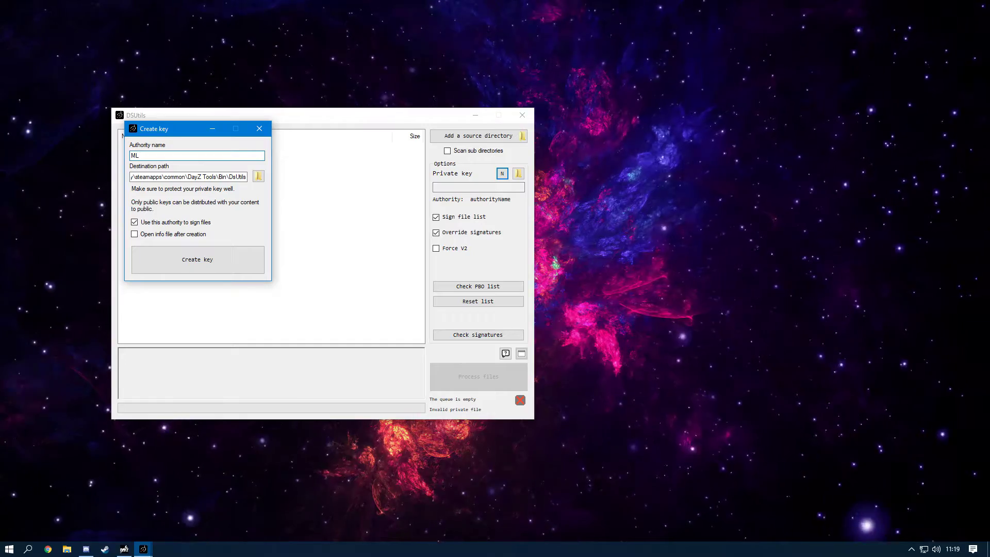
{"action": "left_click", "coordinate": [183, 250]}
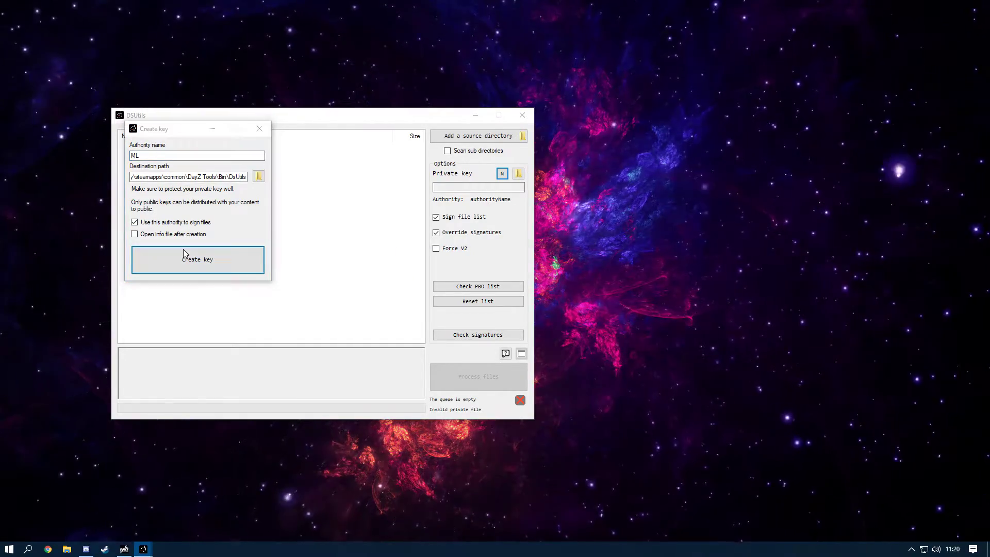
{"action": "left_click", "coordinate": [574, 313]}
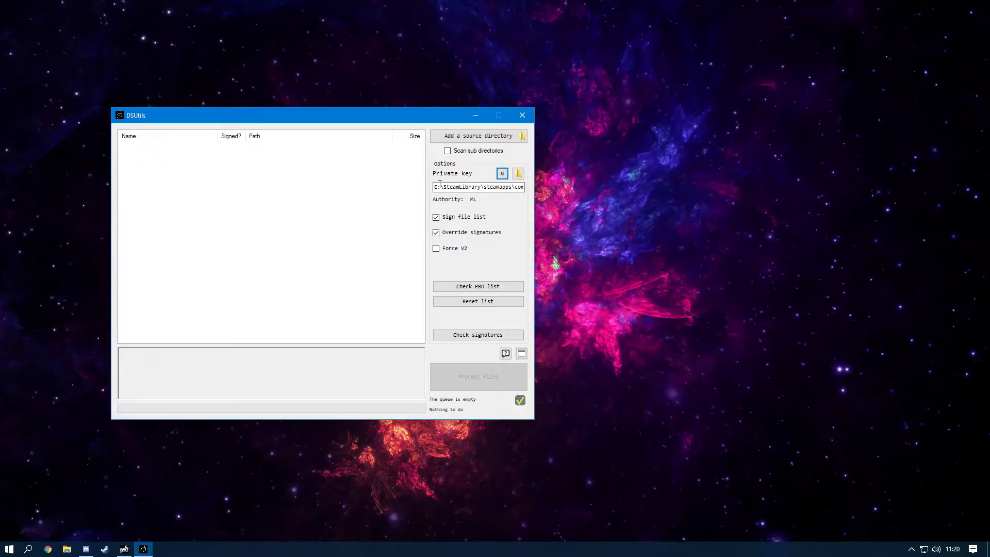
{"action": "left_click", "coordinate": [454, 137]}
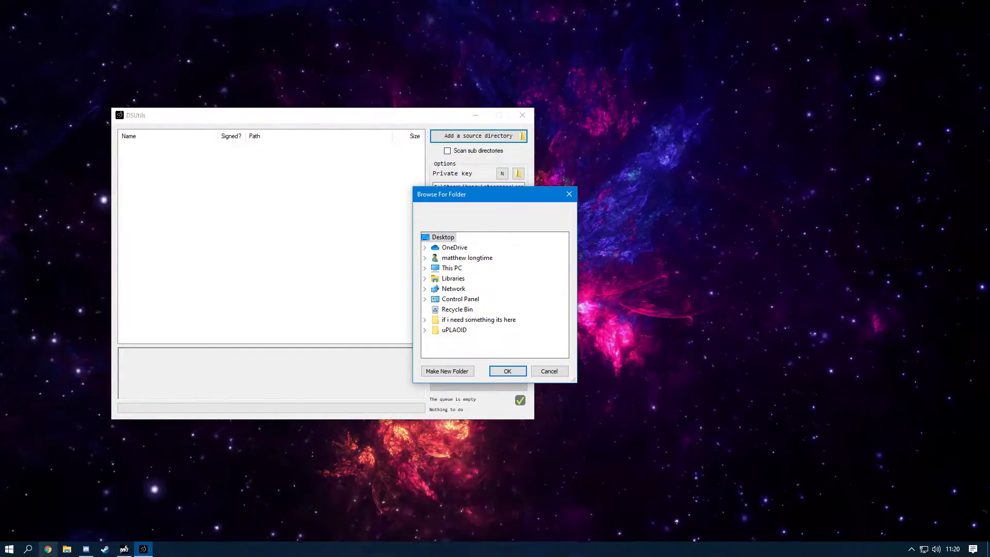
- In File Explorer, navigate to E:\SteamLibrary\steamapps\common\DayZ
{"action": "left_click", "coordinate": [67, 549]}
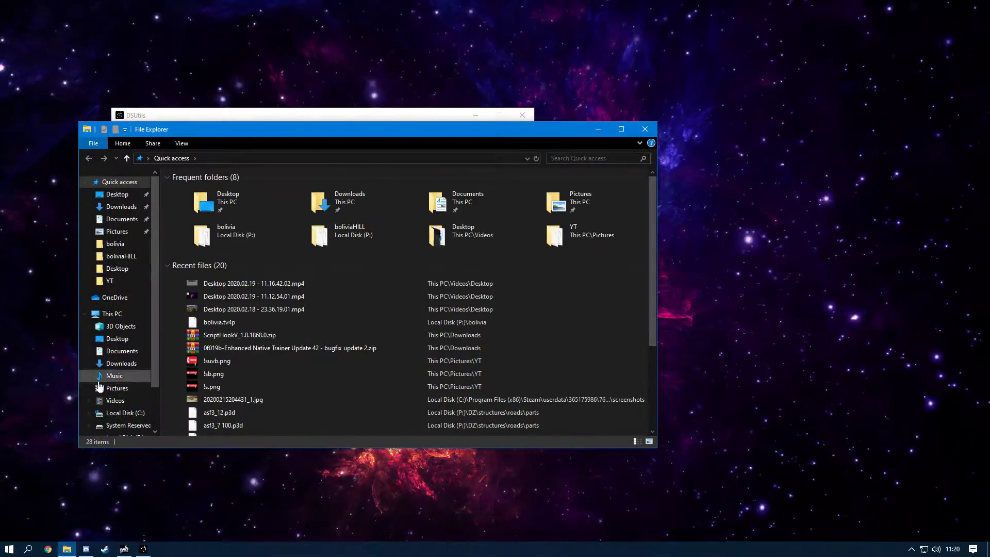
{"action": "scroll", "coordinate": [129, 382], "scroll_direction": "down", "scroll_amount": 2}
{"action": "left_click", "coordinate": [116, 381]}
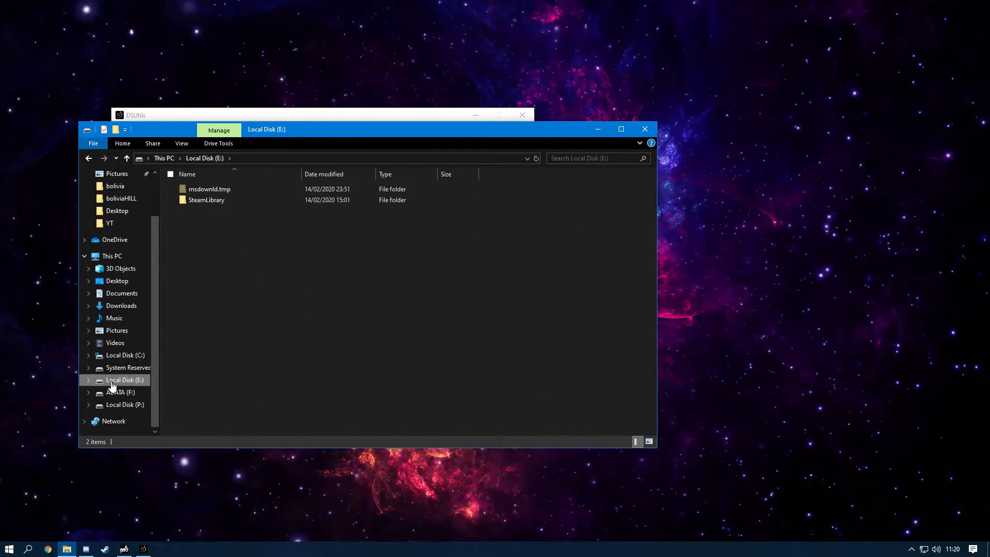
{"action": "double_click", "coordinate": [240, 201]}
{"action": "double_click", "coordinate": [238, 191]}
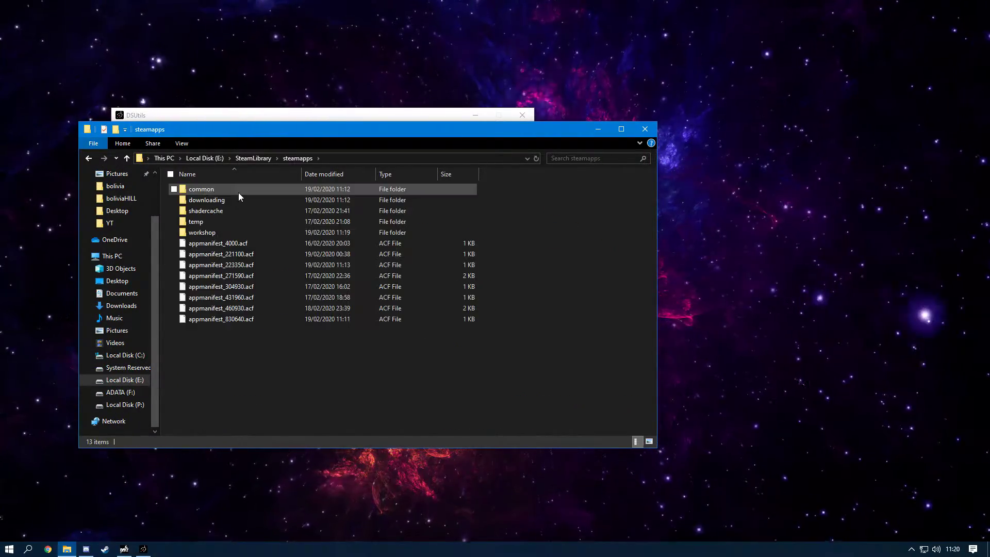
{"action": "double_click", "coordinate": [238, 192]}
{"action": "double_click", "coordinate": [229, 201]}
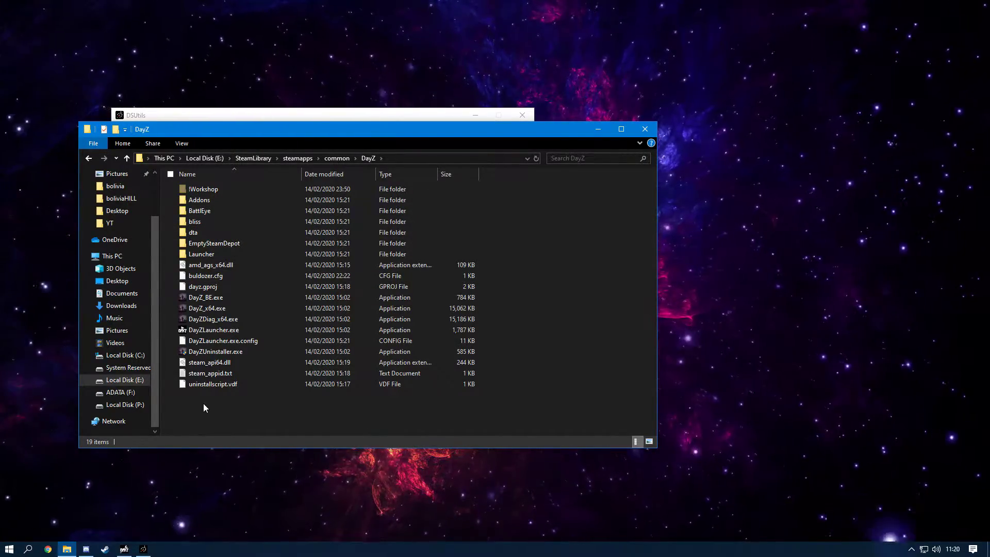
{"action": "right_click", "coordinate": [224, 424]}
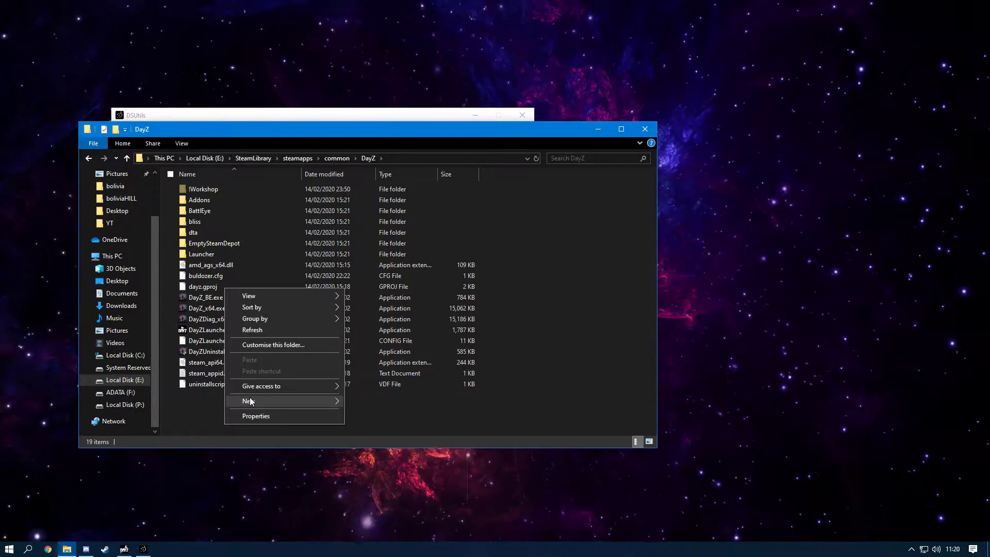
{"action": "mouse_move", "coordinate": [251, 401]}
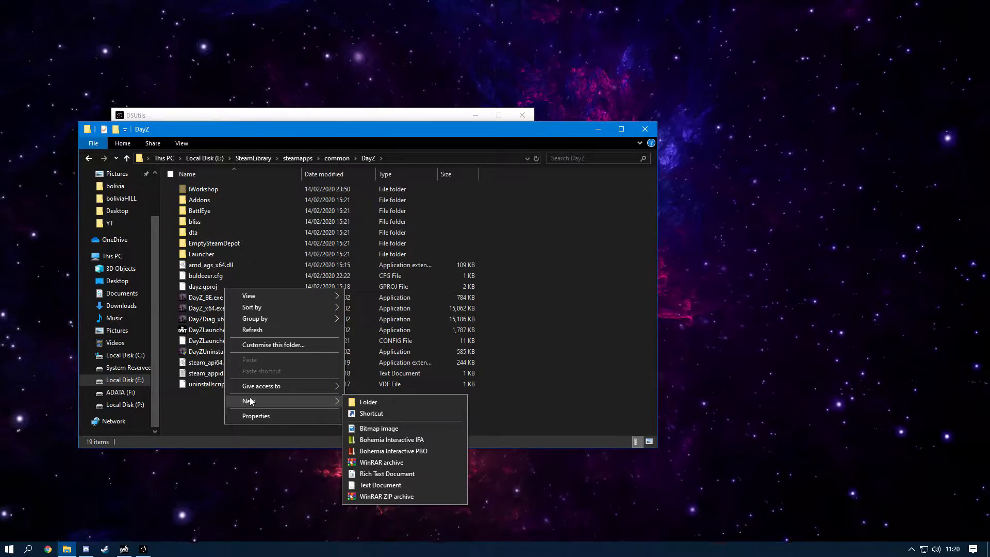
{"action": "left_click", "coordinate": [363, 400]}
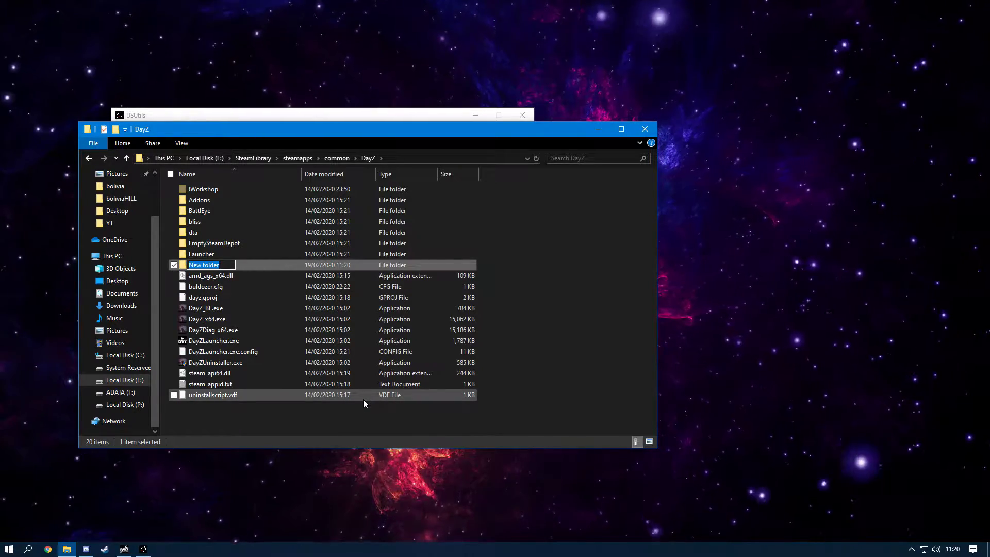
{"action": "type", "text": "@"}
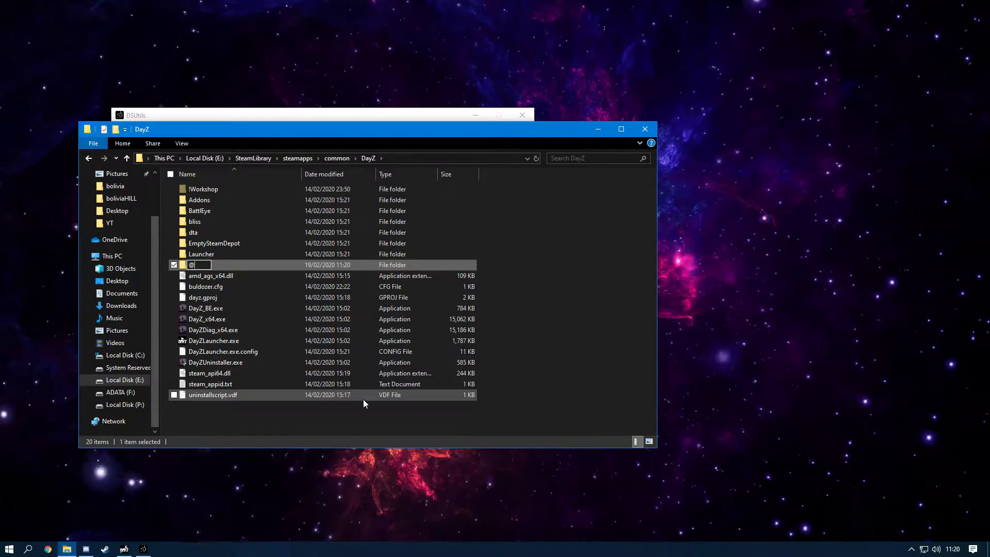
{"action": "type", "text": "lo"}
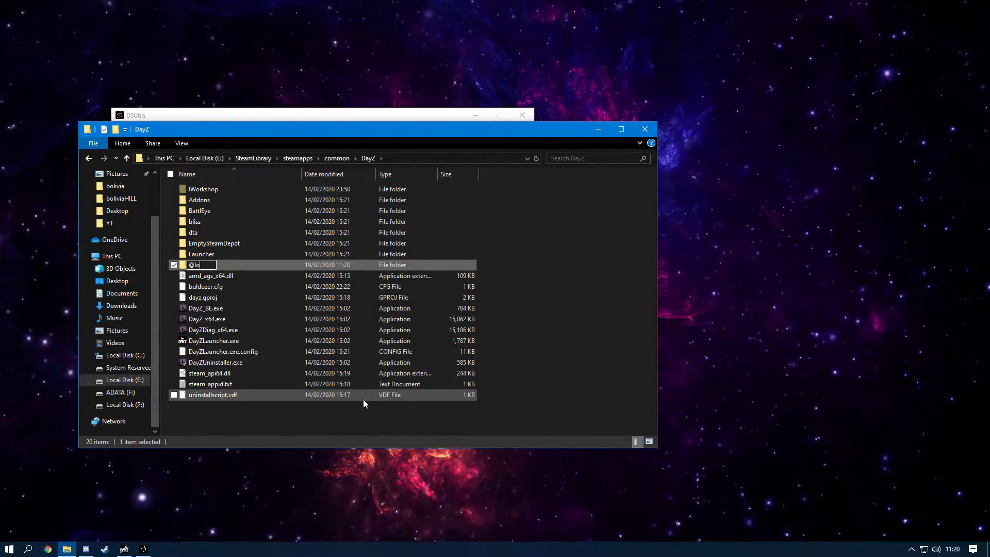
{"action": "type", "text": "adingscreen"}
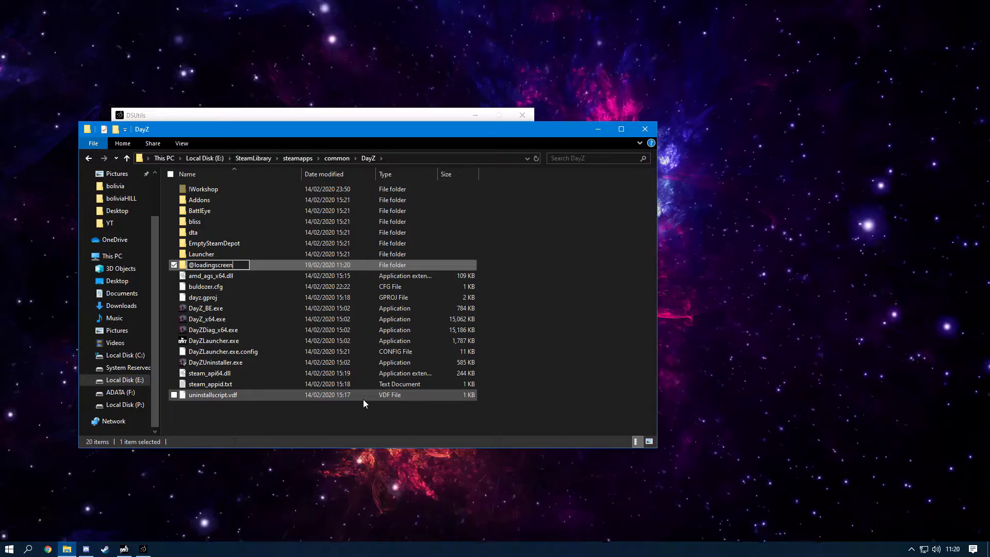
{"action": "key", "text": "Return"}
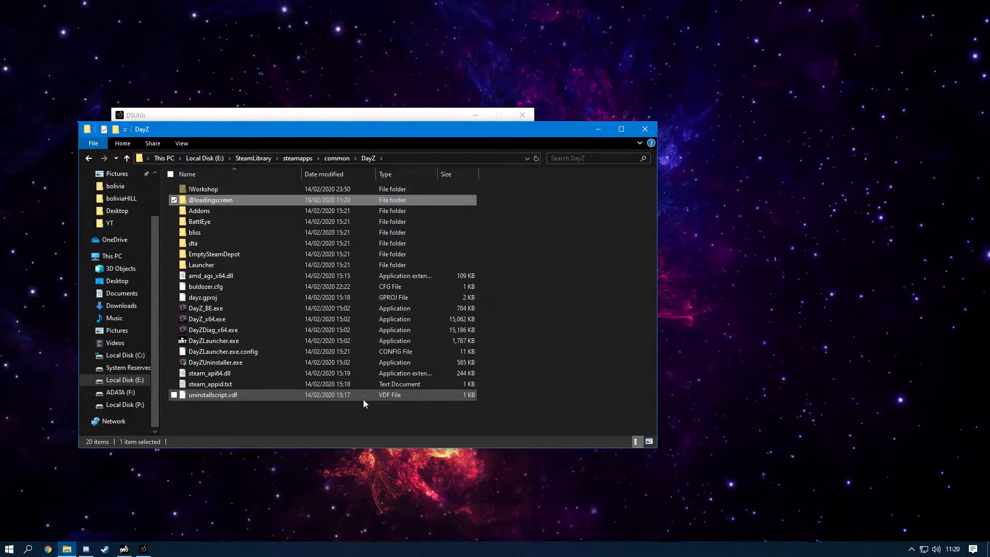
{"action": "key", "text": "F5"}
{"action": "right_click", "coordinate": [281, 301]}
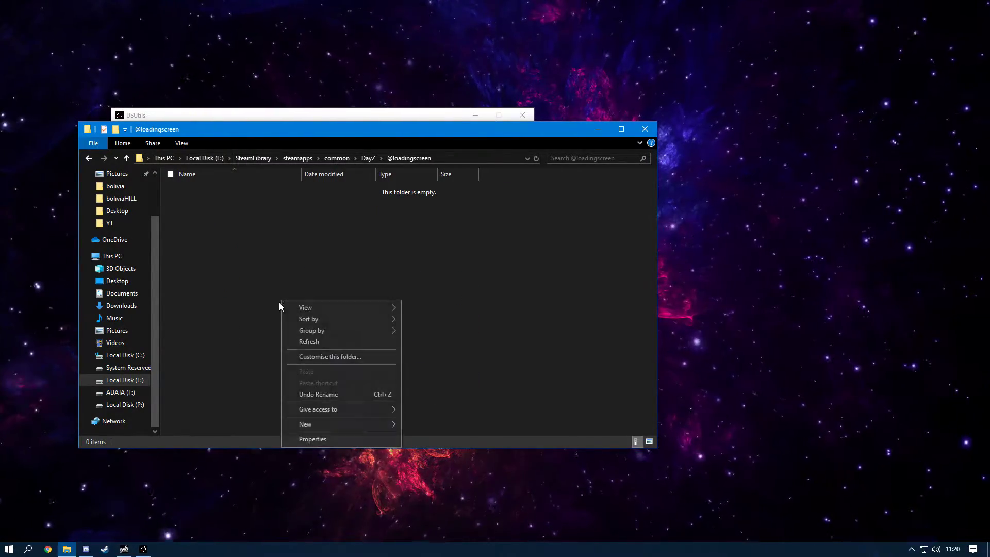
{"action": "mouse_move", "coordinate": [294, 428]}
{"action": "left_click", "coordinate": [433, 425]}
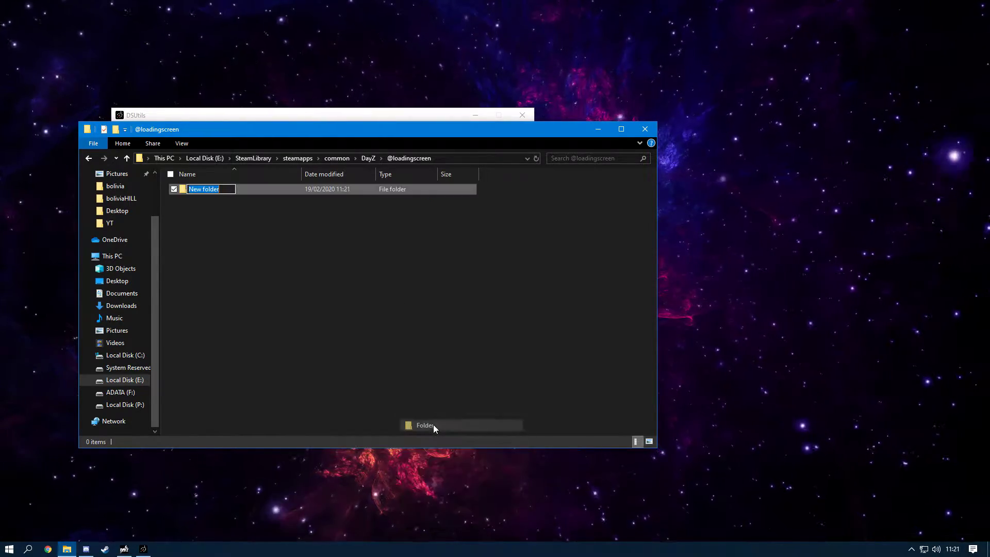
{"action": "type", "text": "adoons"}
{"action": "key", "text": "Return"}
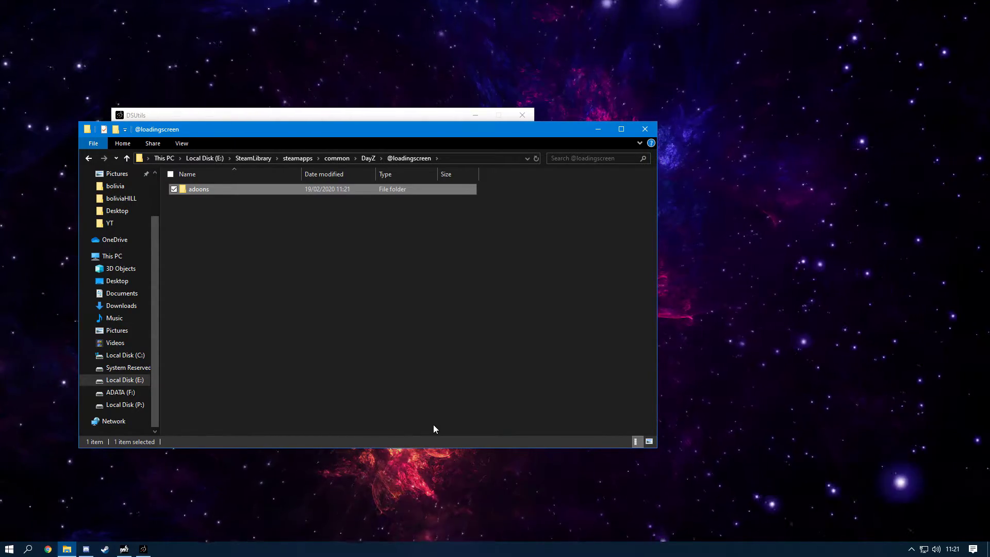
{"action": "right_click", "coordinate": [204, 223]}
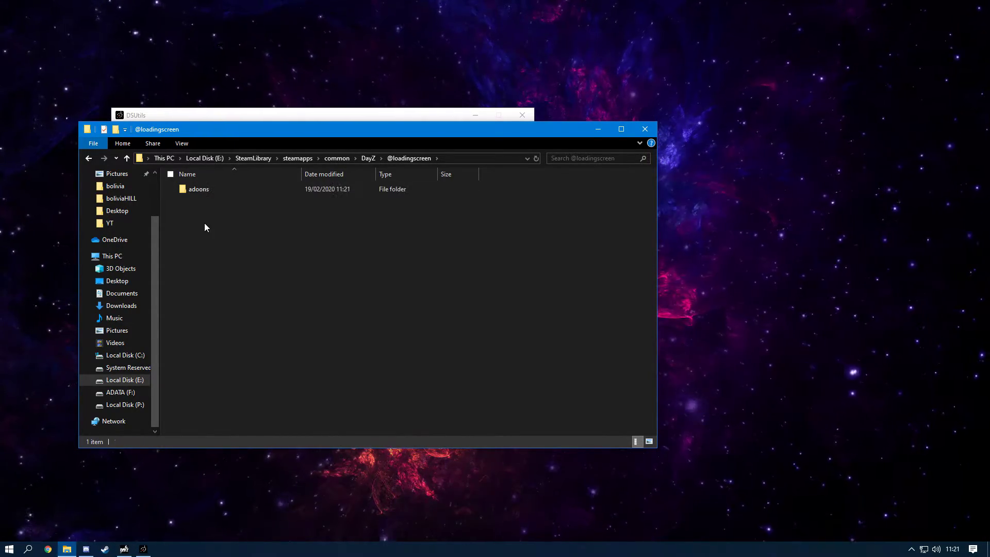
{"action": "mouse_move", "coordinate": [225, 347]}
{"action": "left_click", "coordinate": [334, 348]}
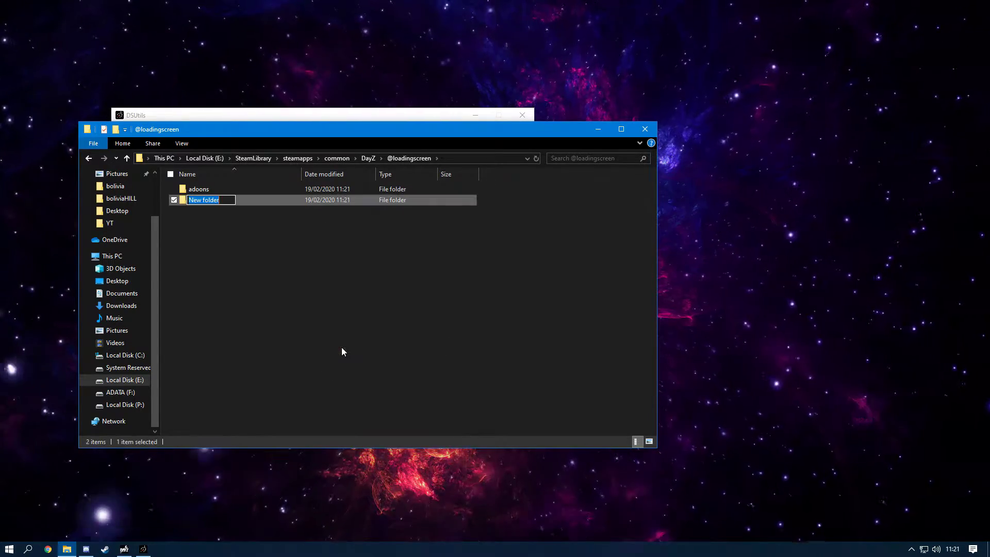
{"action": "type", "text": "Keys"}
{"action": "key", "text": "Return"}
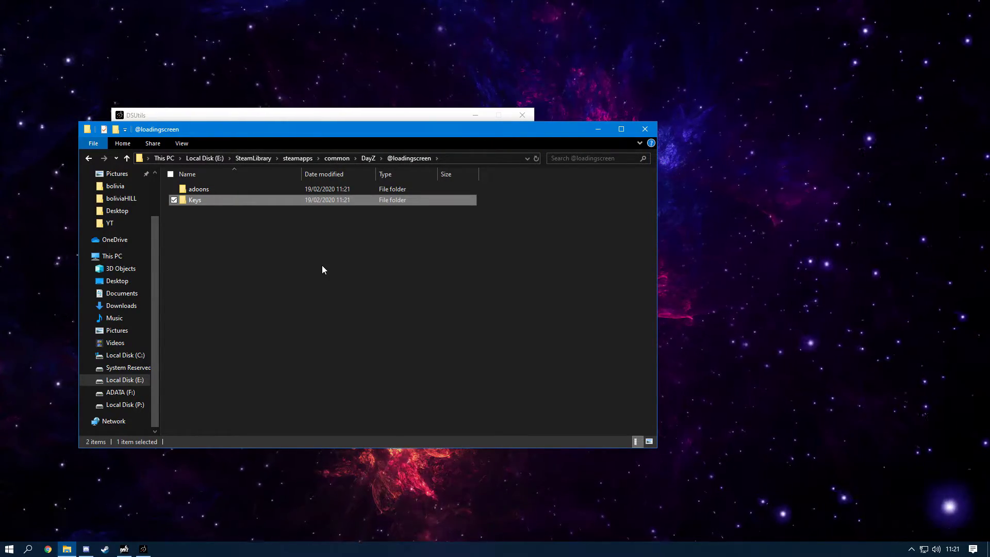
- Rename the adoons folder to Adoons
{"action": "left_click", "coordinate": [203, 192]}
{"action": "left_click", "coordinate": [190, 189]}
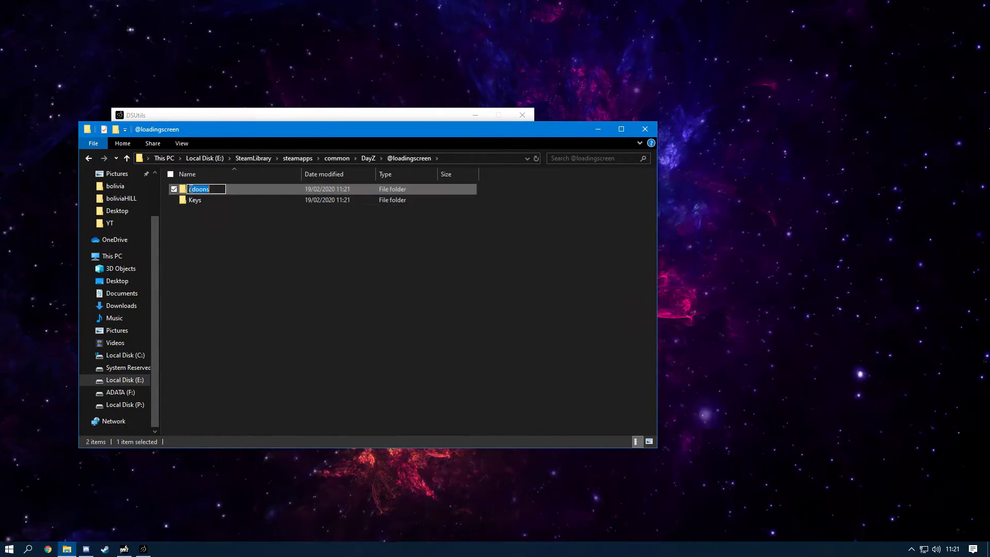
{"action": "type", "text": "A"}
{"action": "left_click", "coordinate": [208, 212]}
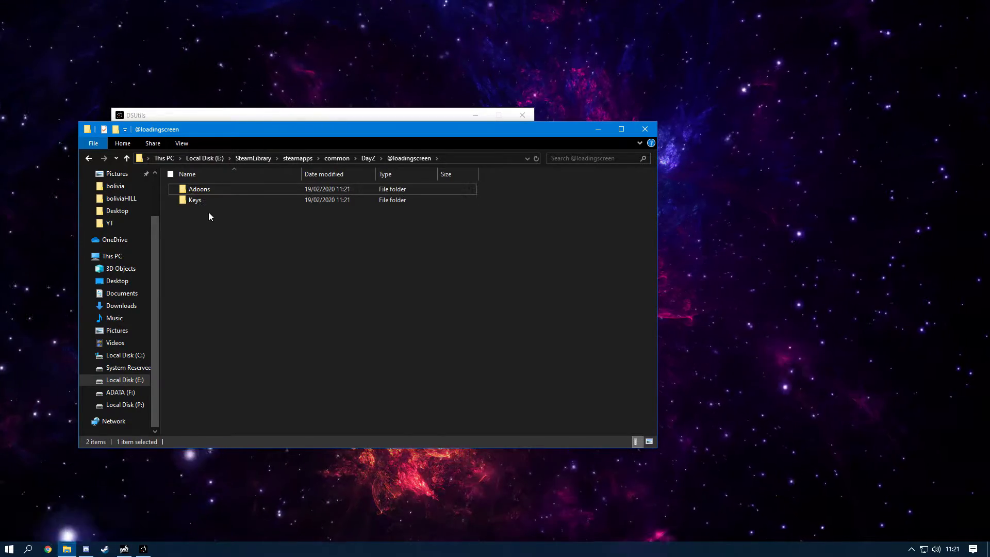
{"action": "left_click", "coordinate": [209, 202]}
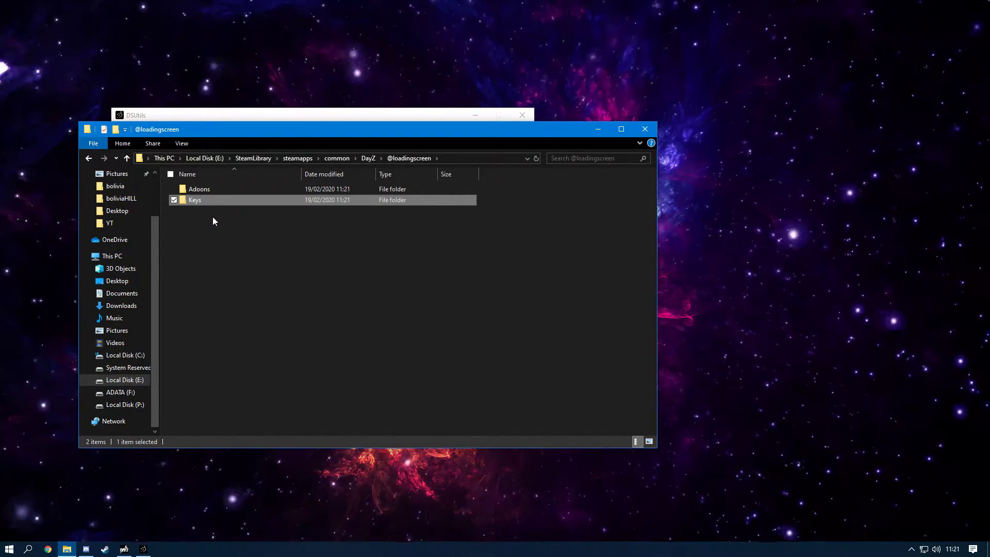
{"action": "left_click", "coordinate": [211, 222]}
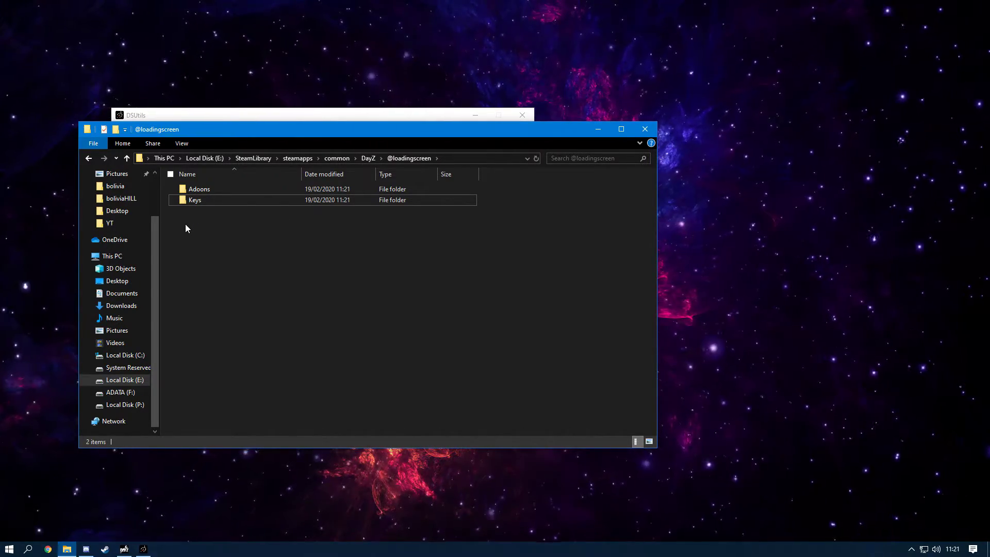
- Put MuchStuffPack.pbo into the Adoons folder and bring DS Utils' folder browser forward
{"action": "double_click", "coordinate": [193, 193]}
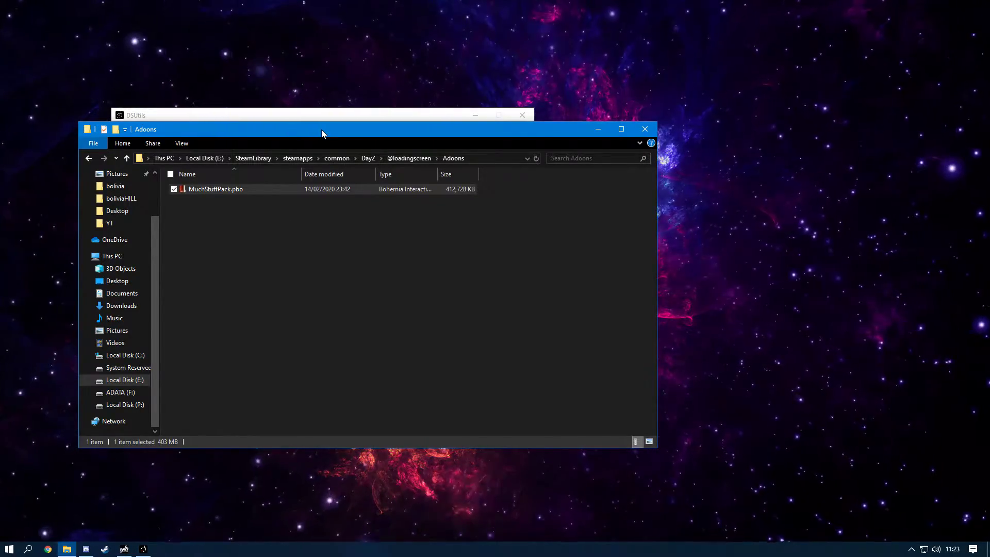
{"action": "left_click", "coordinate": [159, 115]}
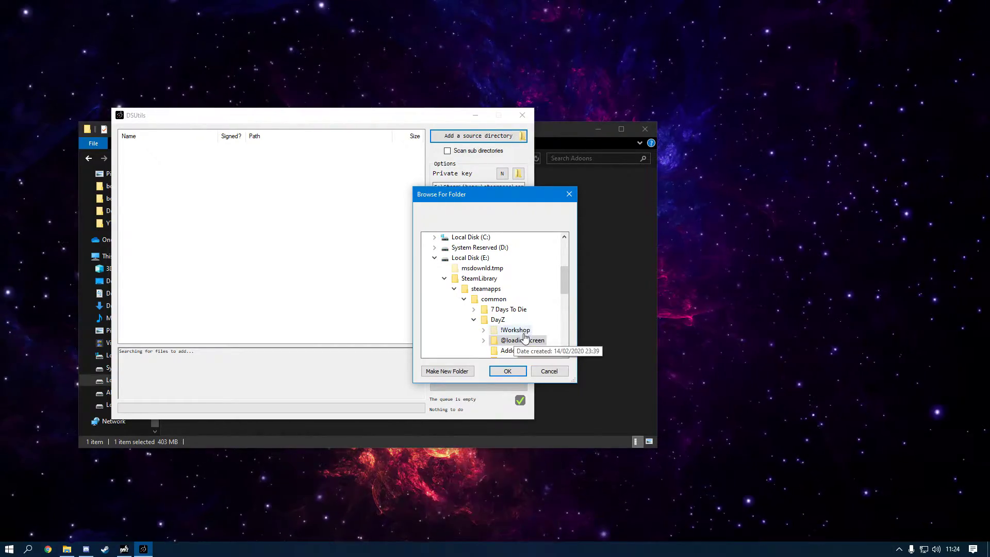
{"action": "left_click", "coordinate": [523, 340]}
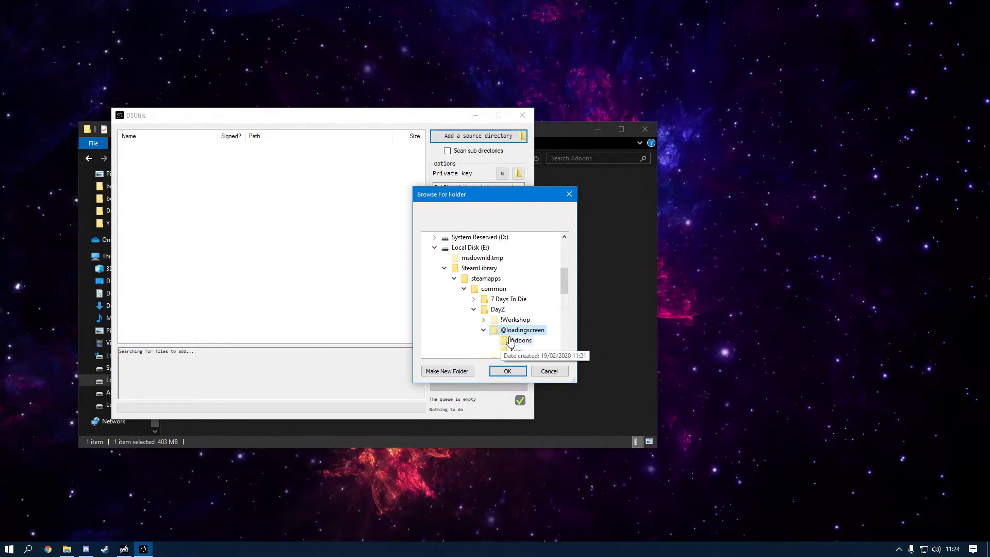
{"action": "left_click", "coordinate": [518, 341]}
{"action": "left_click", "coordinate": [508, 371]}
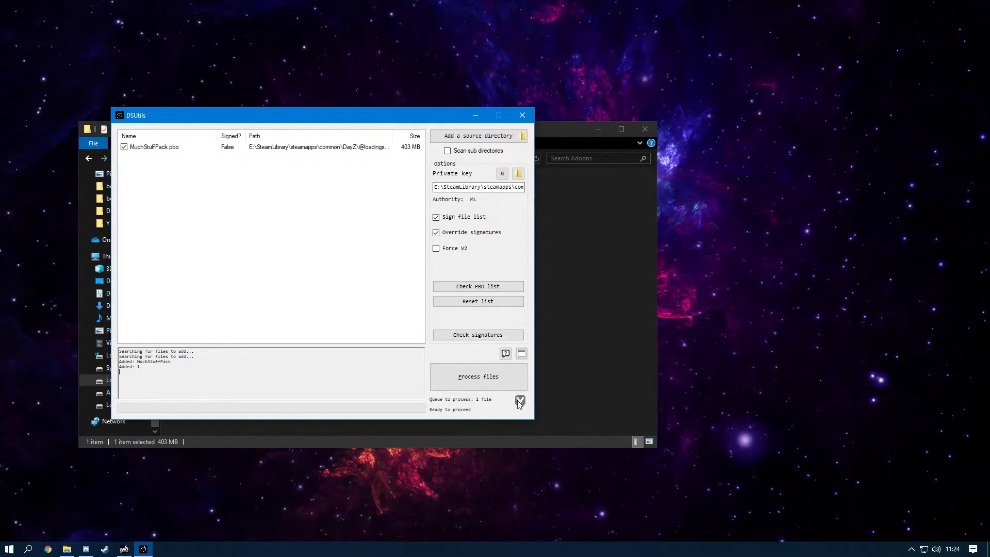
- Process the queued MuchStuffPack.pbo, agreeing to override existing signatures, and watch signing finish
{"action": "left_click", "coordinate": [479, 380]}
{"action": "left_click", "coordinate": [533, 314]}
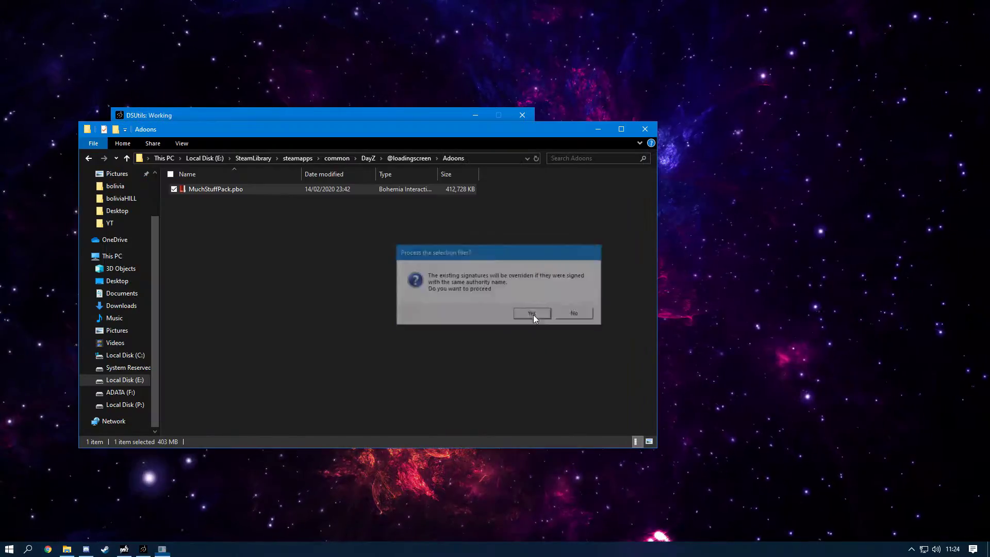
{"action": "left_click", "coordinate": [598, 133]}
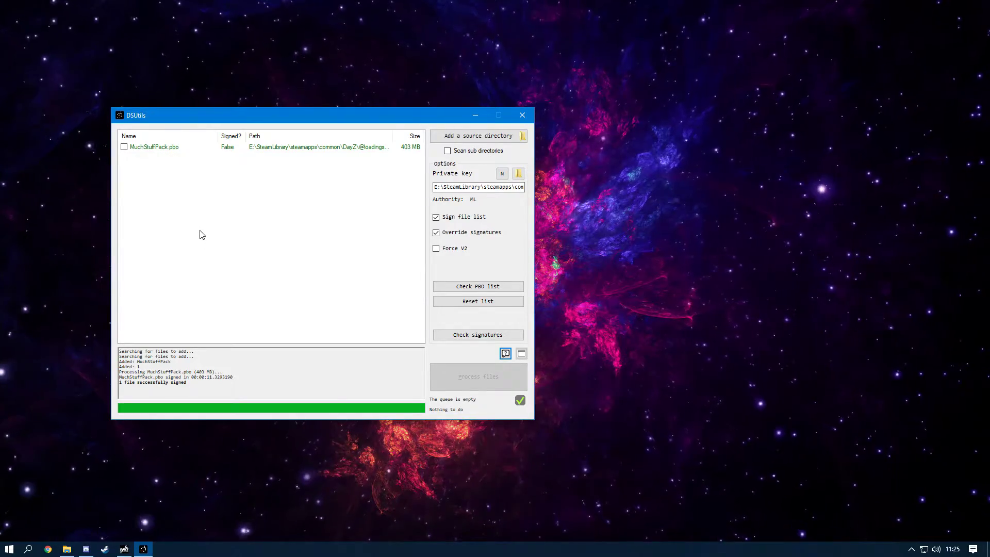
{"action": "left_click", "coordinate": [206, 148]}
{"action": "left_click", "coordinate": [286, 165]}
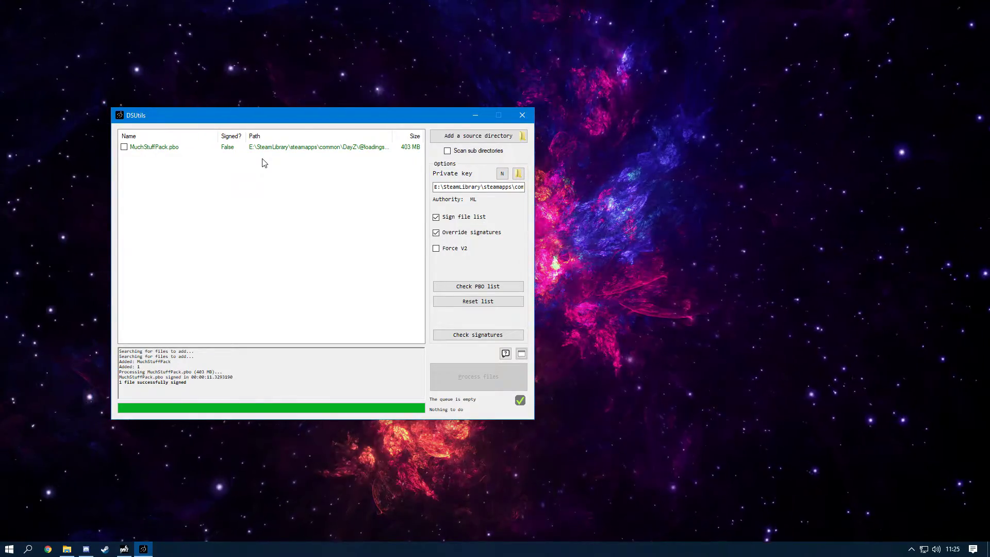
{"action": "left_click", "coordinate": [67, 549]}
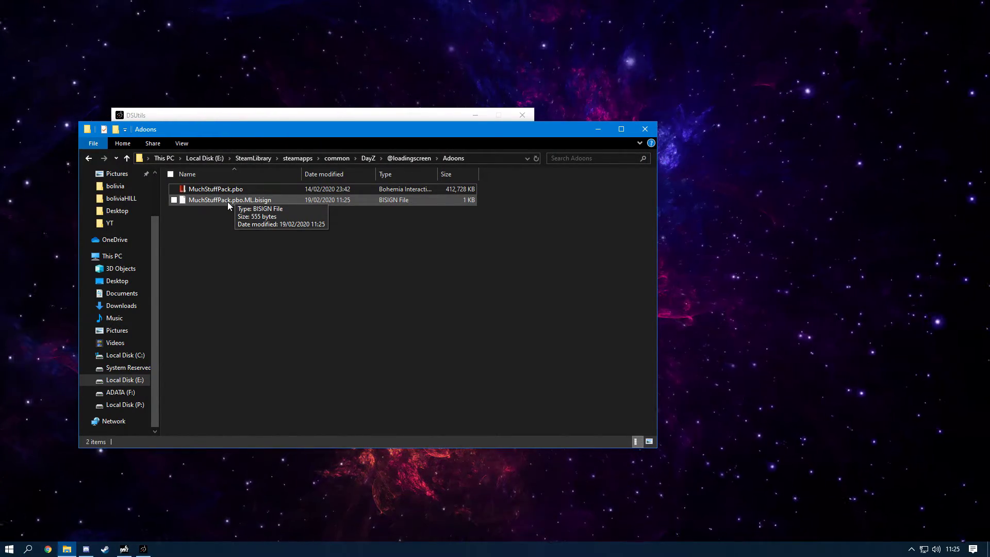
- Move Explorer aside and check the private key path in DS Utils
{"action": "left_click_drag", "start_coordinate": [253, 133], "coordinate": [560, 223]}
{"action": "left_click", "coordinate": [457, 187]}
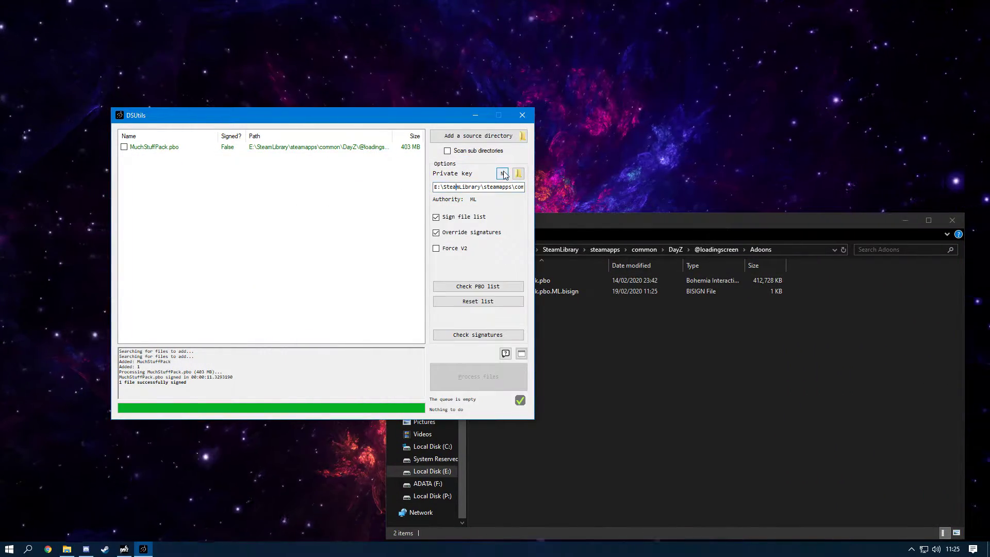
{"action": "left_click", "coordinate": [482, 187]}
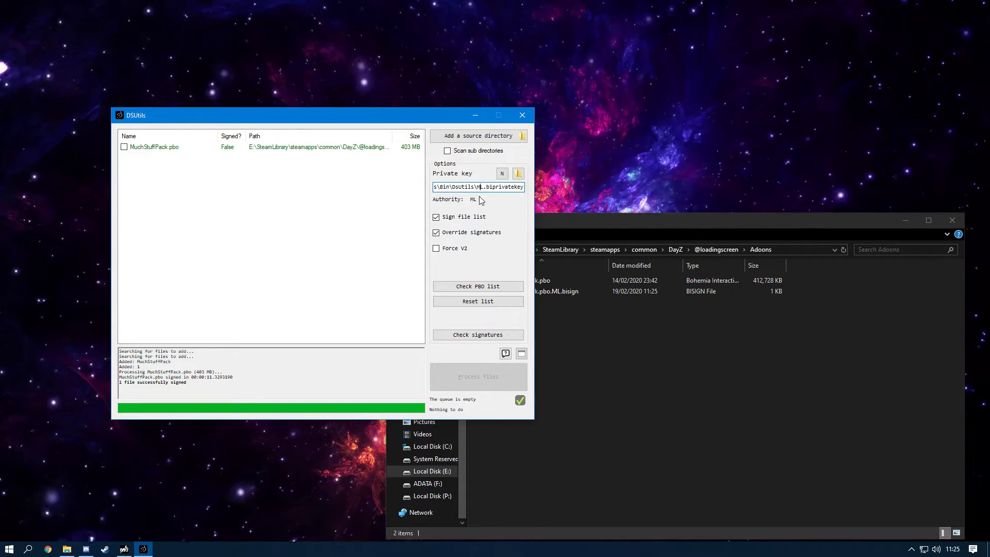
- Select MuchStuffPack.pbo.ML.bisign in the Adoons folder, then return to DS Utils
{"action": "left_click", "coordinate": [580, 367]}
{"action": "left_click_drag", "start_coordinate": [543, 218], "coordinate": [432, 71]}
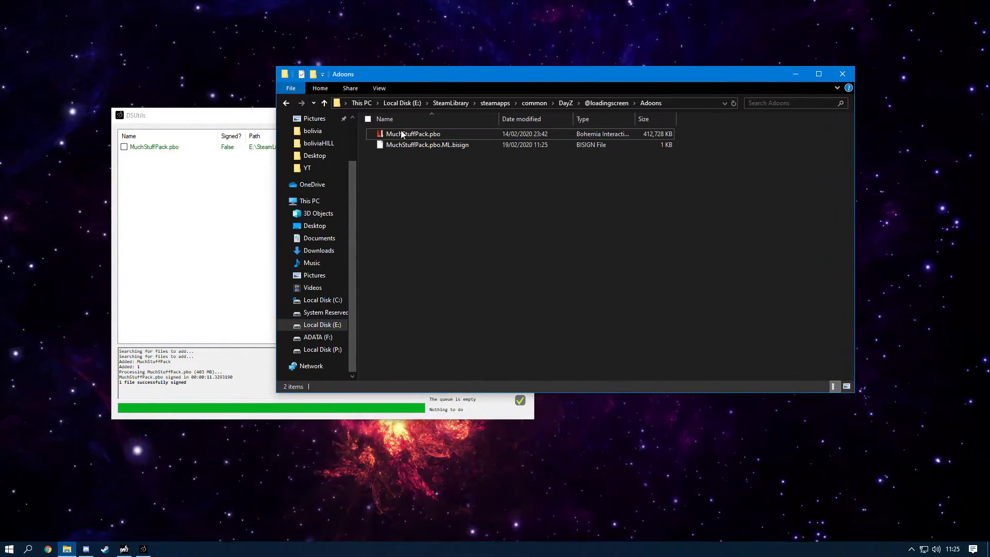
{"action": "left_click", "coordinate": [465, 146]}
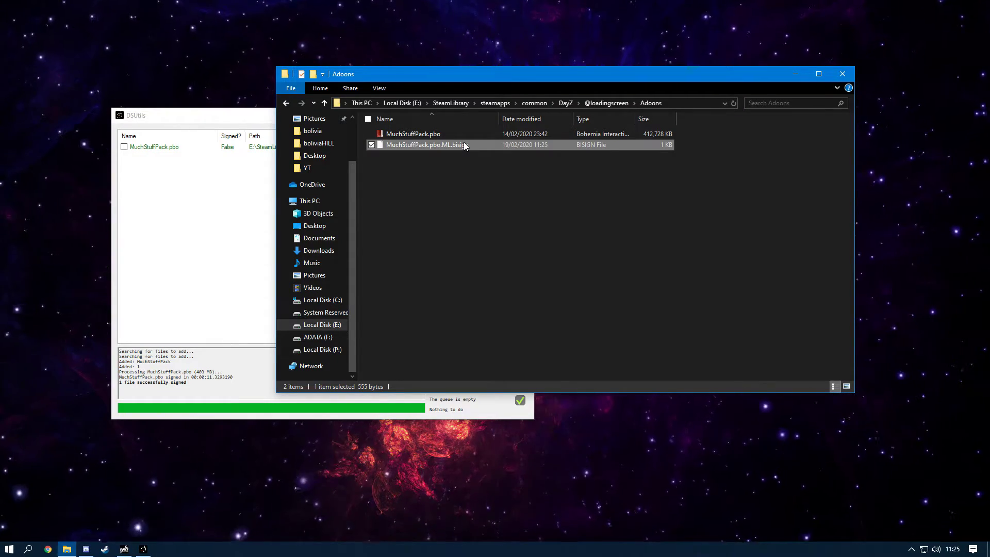
{"action": "left_click_drag", "start_coordinate": [465, 146], "coordinate": [442, 119]}
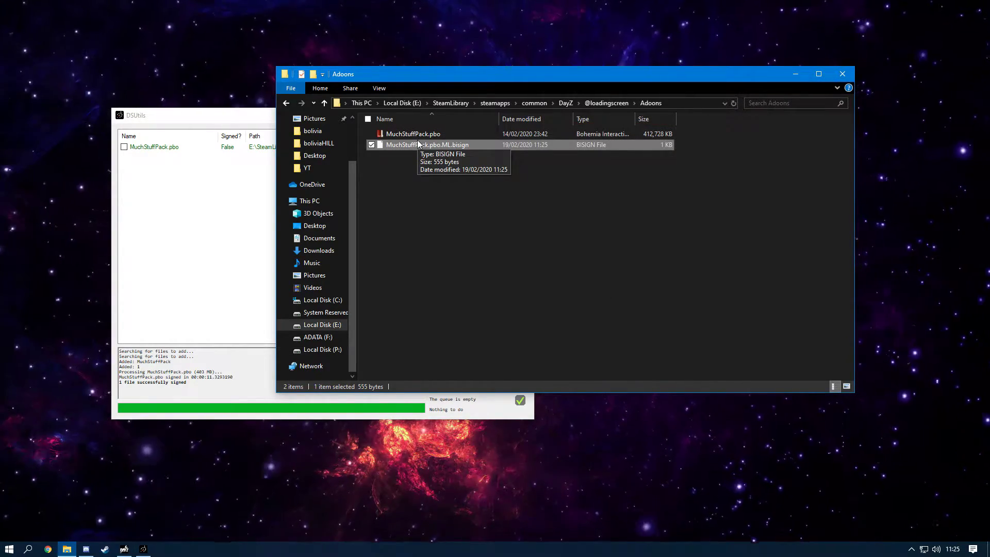
{"action": "left_click", "coordinate": [215, 185]}
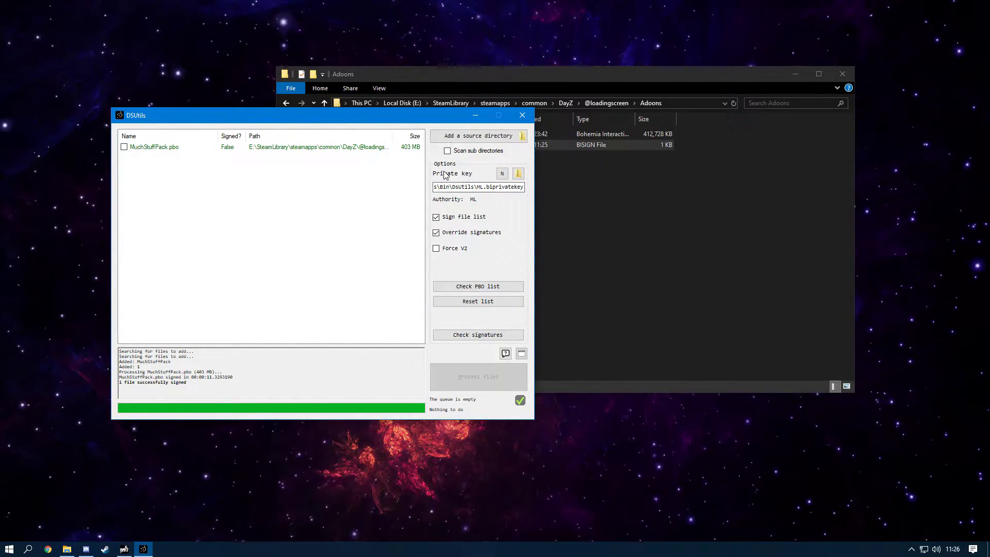
- Select the full ML.biprivatekey path in DS Utils' private key field
{"action": "left_click", "coordinate": [439, 186]}
{"action": "double_click", "coordinate": [436, 186]}
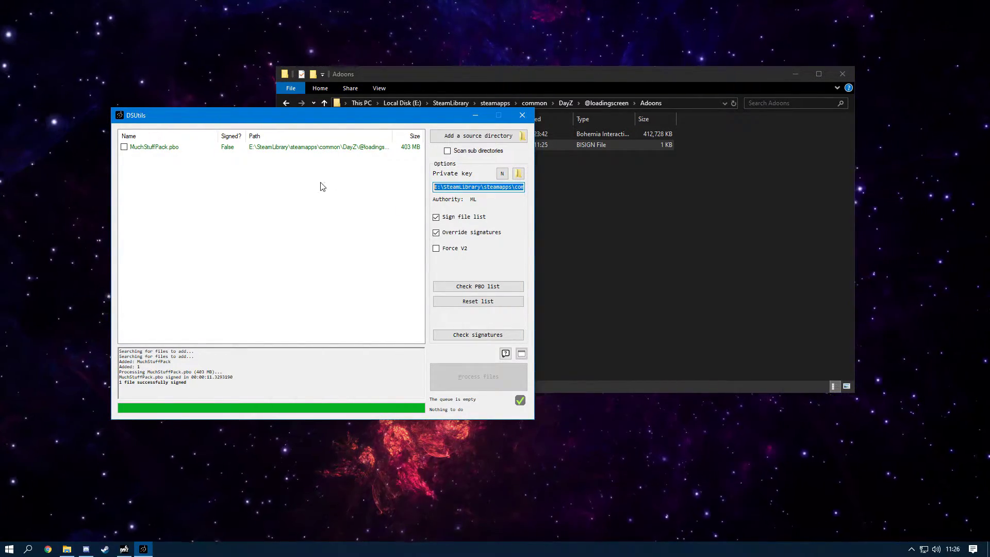
{"action": "left_click", "coordinate": [436, 186]}
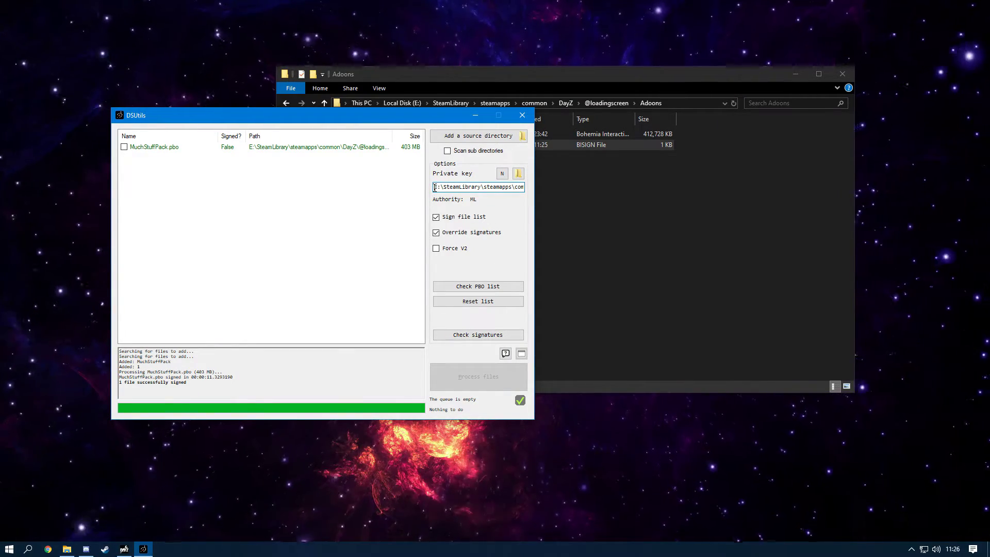
{"action": "left_click_drag", "start_coordinate": [435, 188], "coordinate": [643, 185]}
{"action": "key", "text": "ctrl+c"}
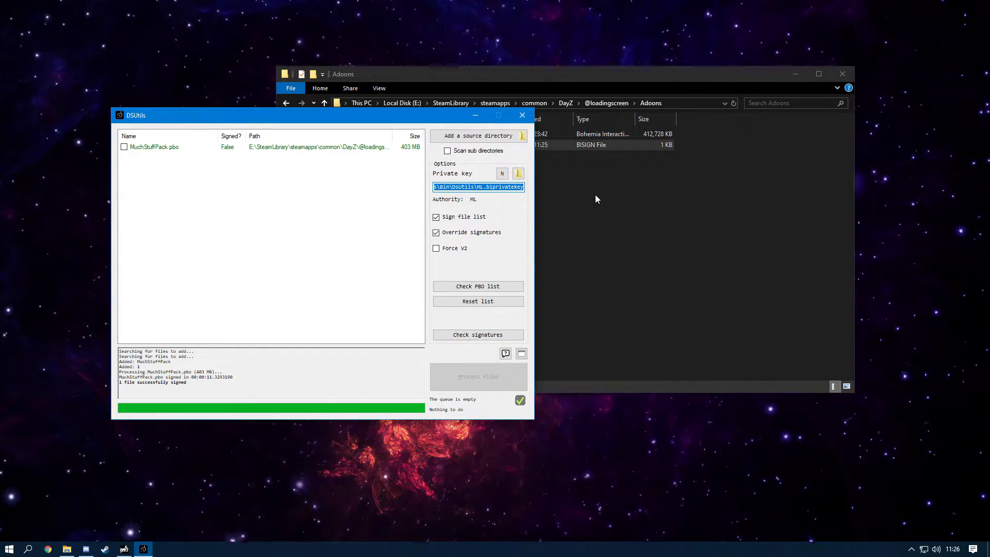
- Open a new Explorer window at the DsUtils folder using the pasted key path minus its file name
{"action": "key", "text": "super+e"}
{"action": "left_click", "coordinate": [464, 117]}
{"action": "key", "text": "ctrl+v"}
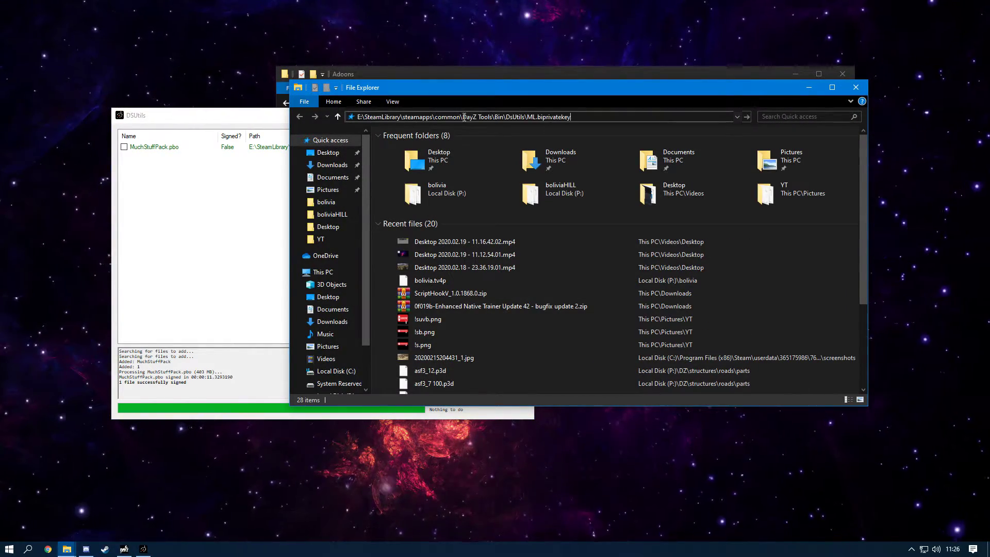
{"action": "left_click_drag", "start_coordinate": [571, 118], "coordinate": [527, 118]}
{"action": "key", "text": "BackSpace"}
{"action": "key", "text": "Return"}
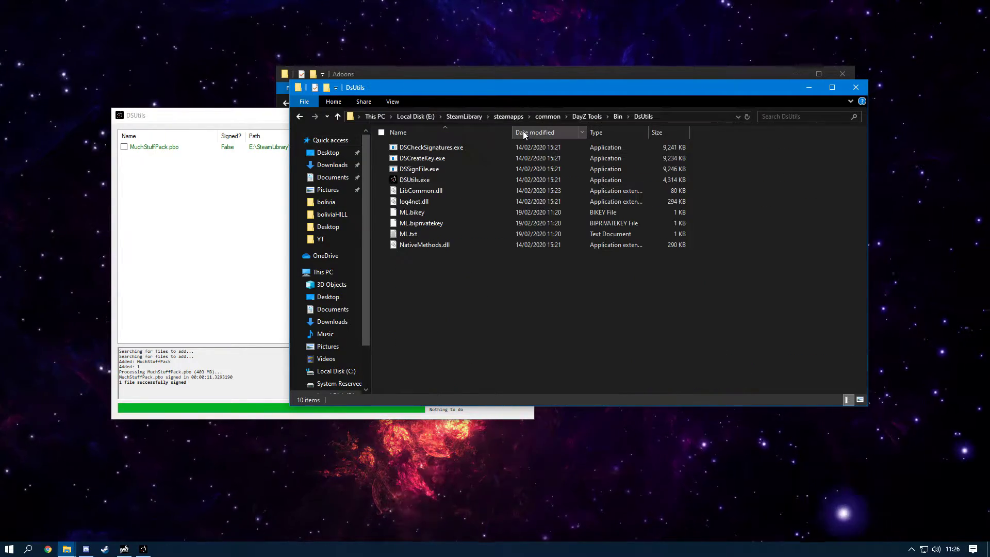
- Locate ML.biprivatekey and ML.bikey there, then bring the Adoons window back
{"action": "left_click", "coordinate": [449, 227]}
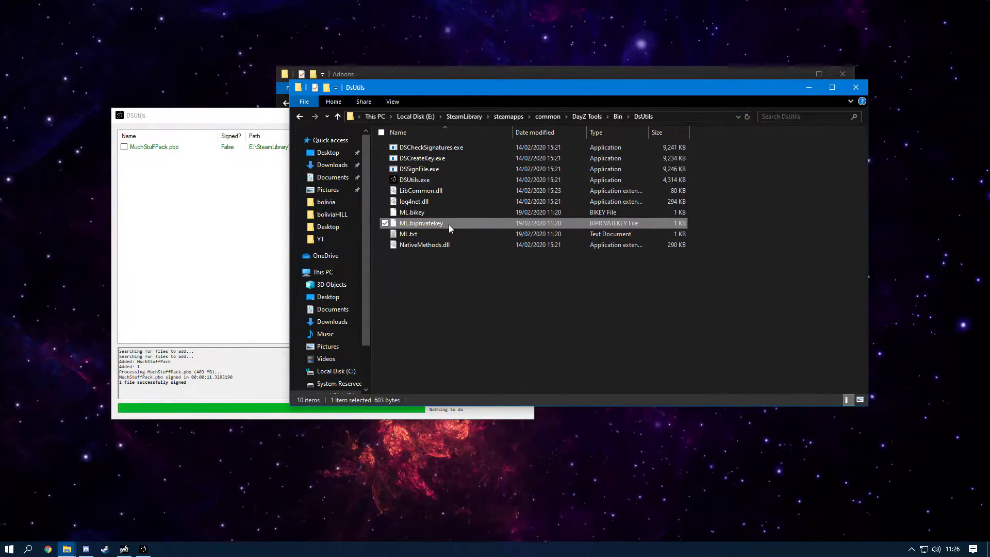
{"action": "left_click_drag", "start_coordinate": [483, 94], "coordinate": [319, 162]}
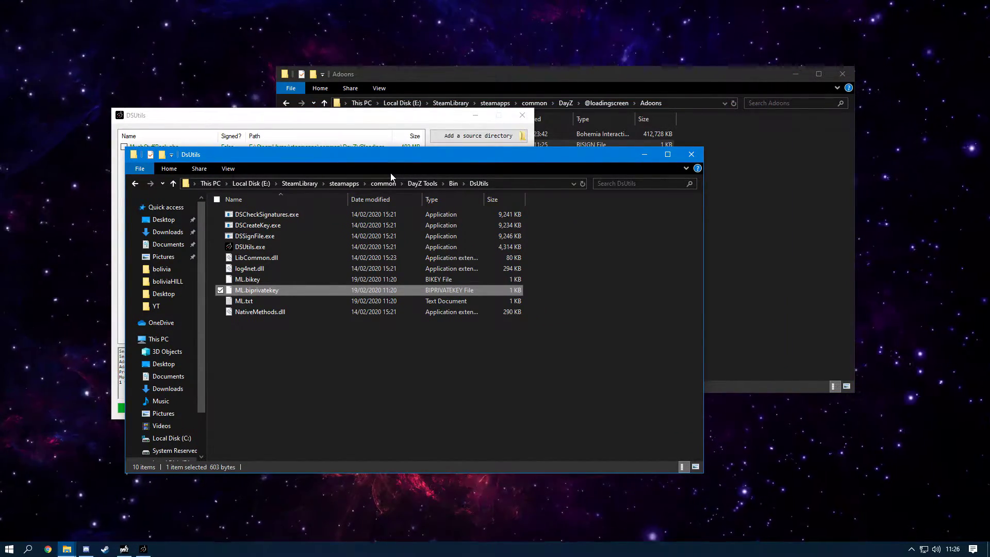
{"action": "left_click", "coordinate": [305, 281]}
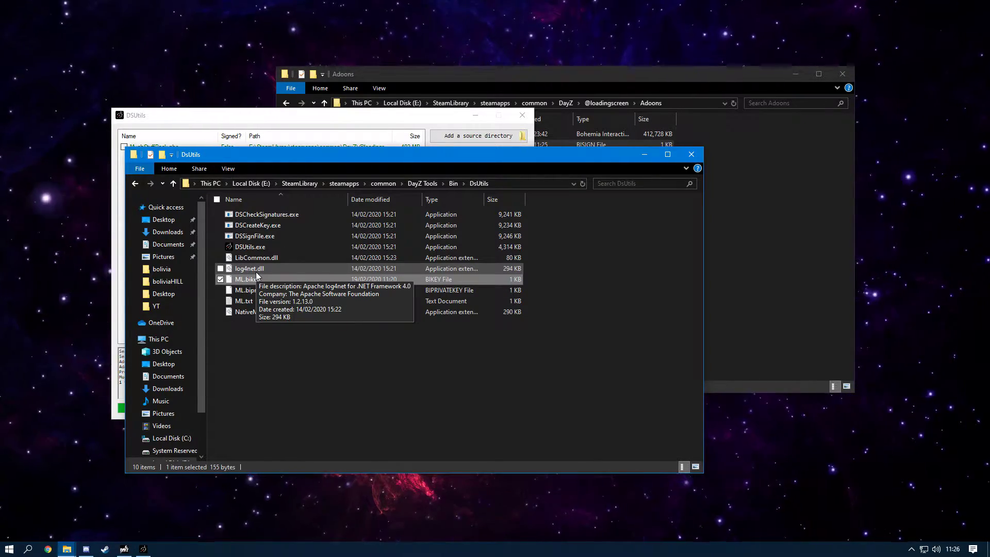
{"action": "left_click", "coordinate": [751, 224]}
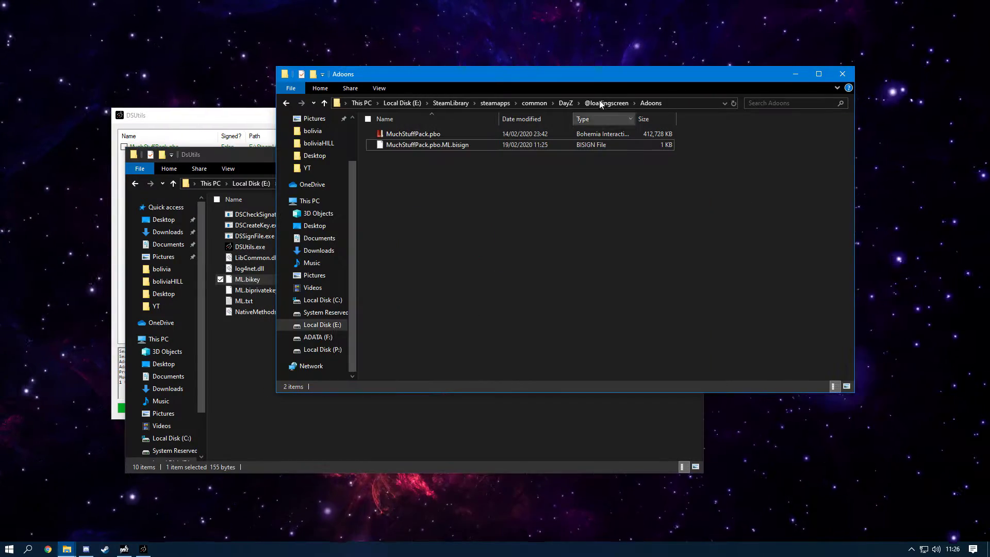
{"action": "left_click", "coordinate": [566, 103]}
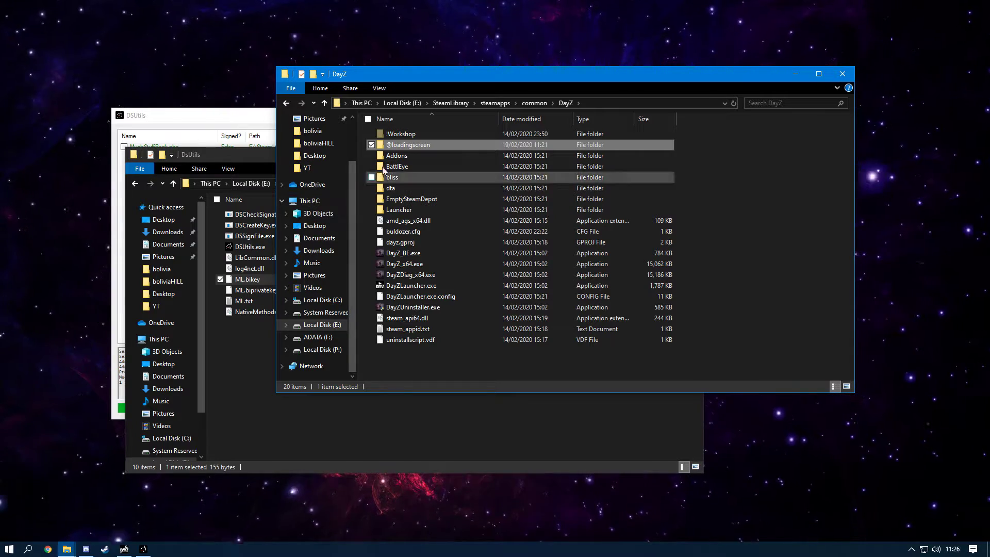
{"action": "left_click", "coordinate": [542, 106]}
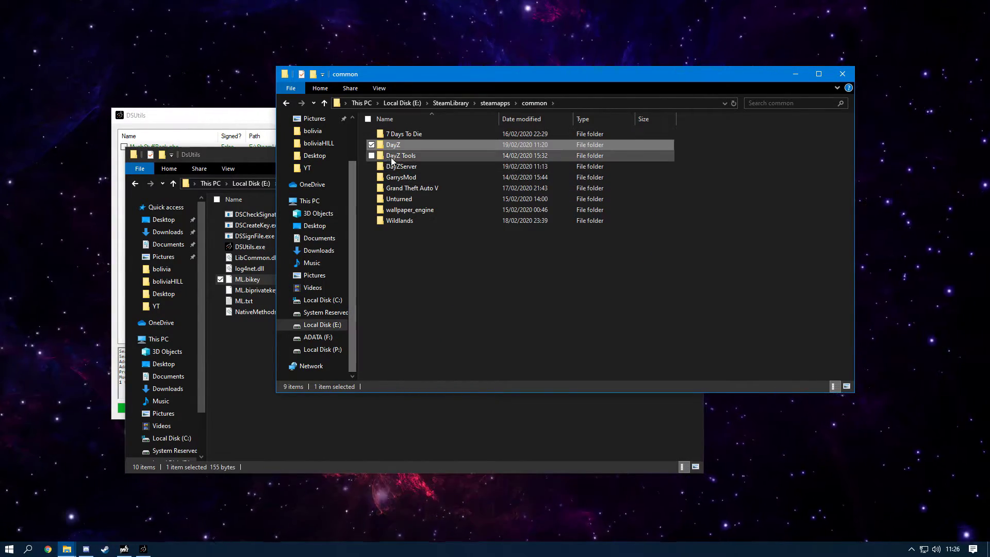
{"action": "double_click", "coordinate": [420, 169]}
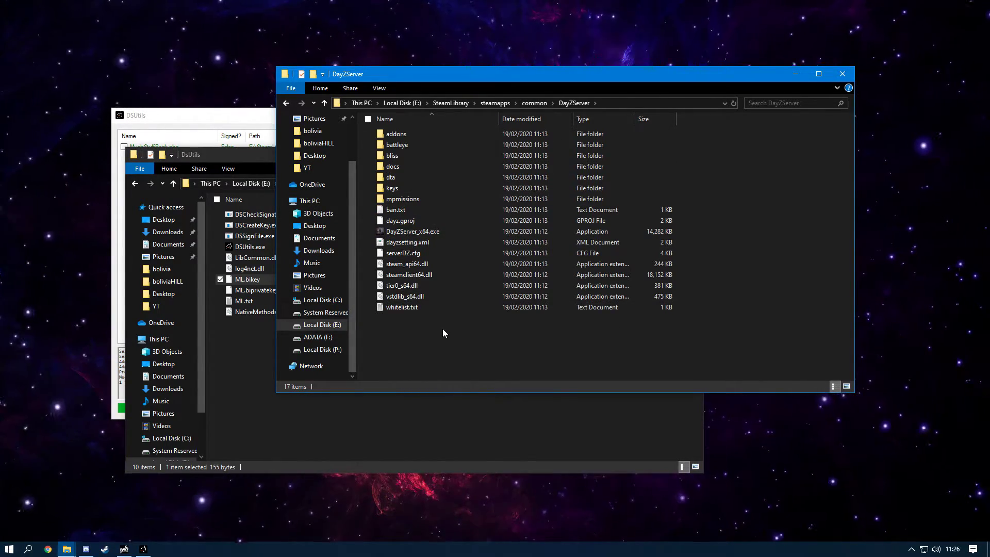
{"action": "key", "text": "ctrl+v"}
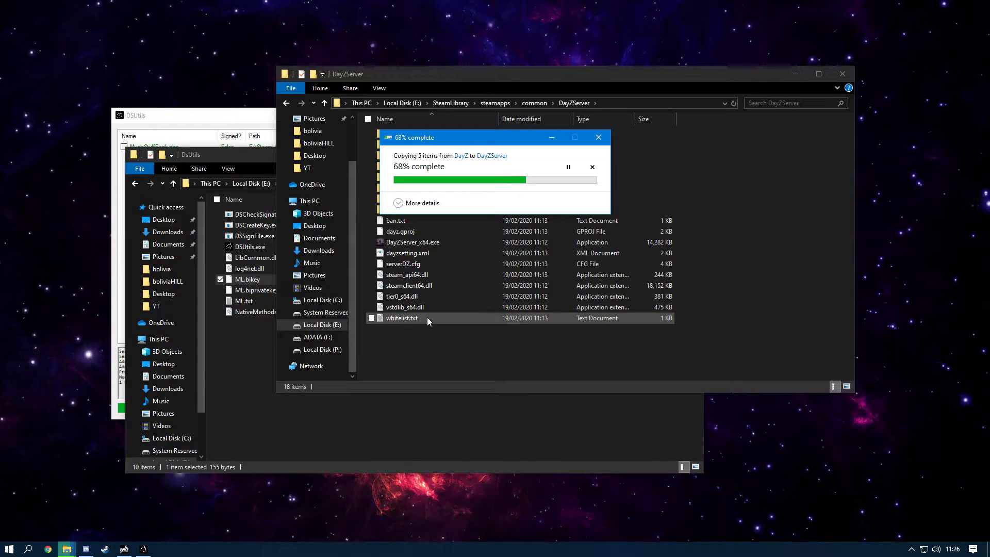
{"action": "left_click_drag", "start_coordinate": [461, 140], "coordinate": [602, 129]}
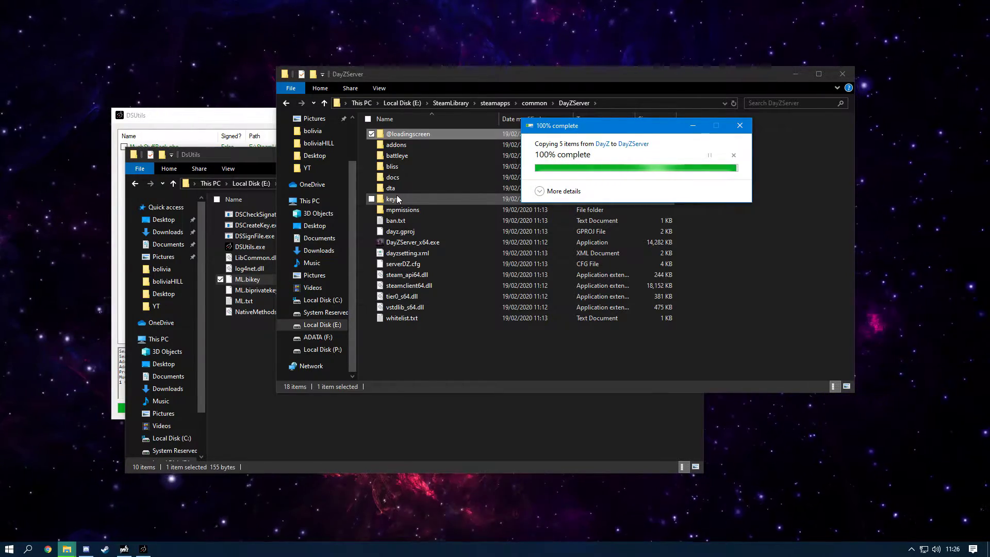
{"action": "double_click", "coordinate": [397, 196]}
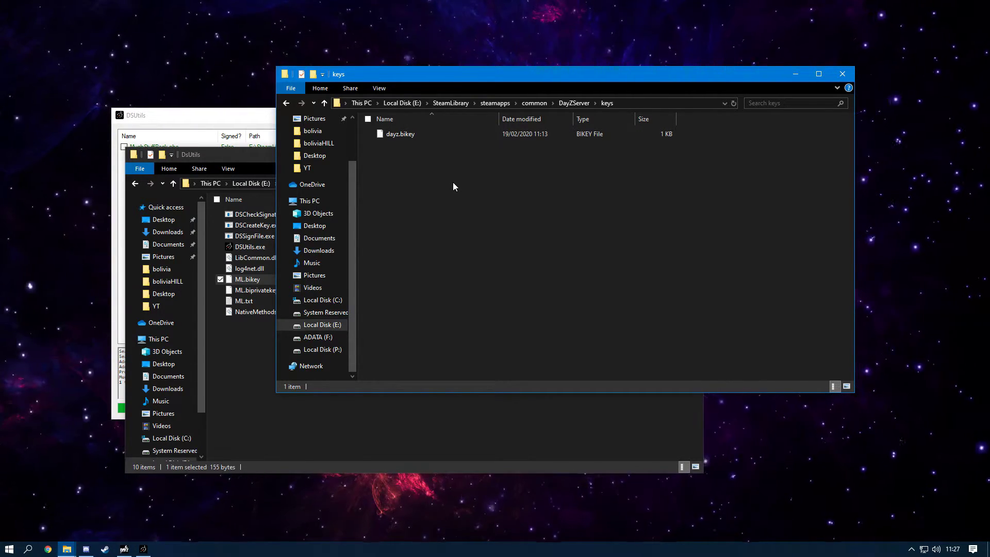
- Paste ML.bikey into the DayZServer keys folder next to dayz.bikey
{"action": "left_click", "coordinate": [257, 285]}
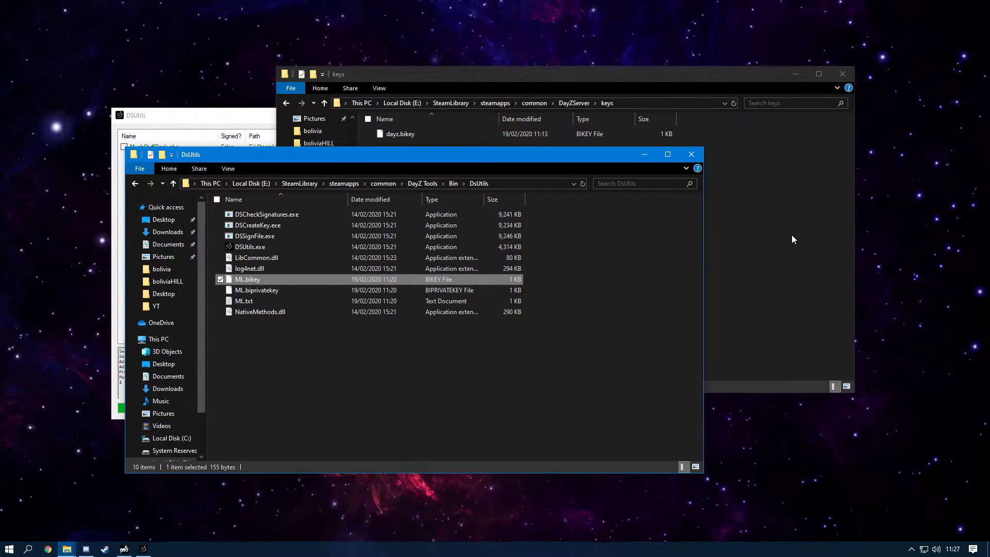
{"action": "left_click", "coordinate": [775, 231]}
{"action": "key", "text": "ctrl+v"}
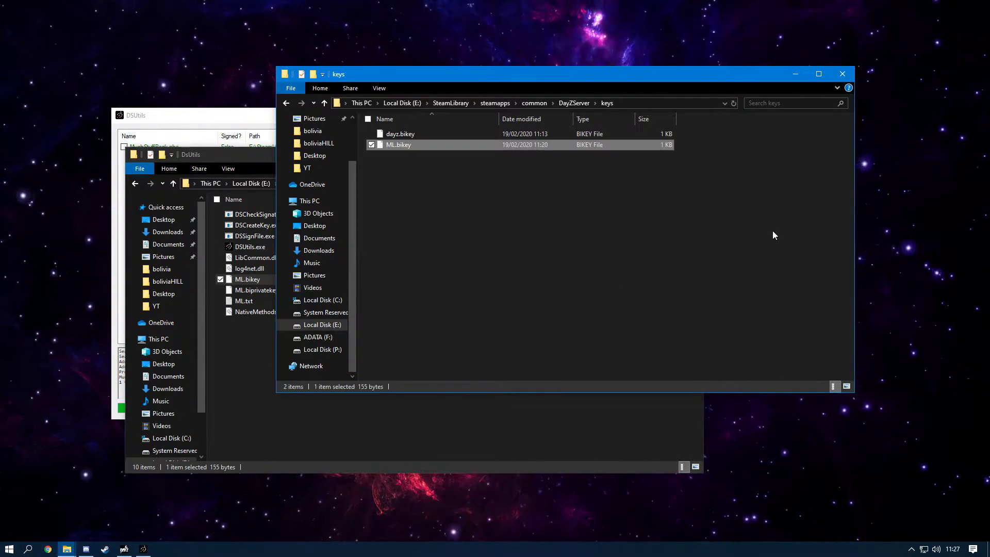
{"action": "left_click", "coordinate": [430, 181]}
{"action": "left_click", "coordinate": [418, 133]}
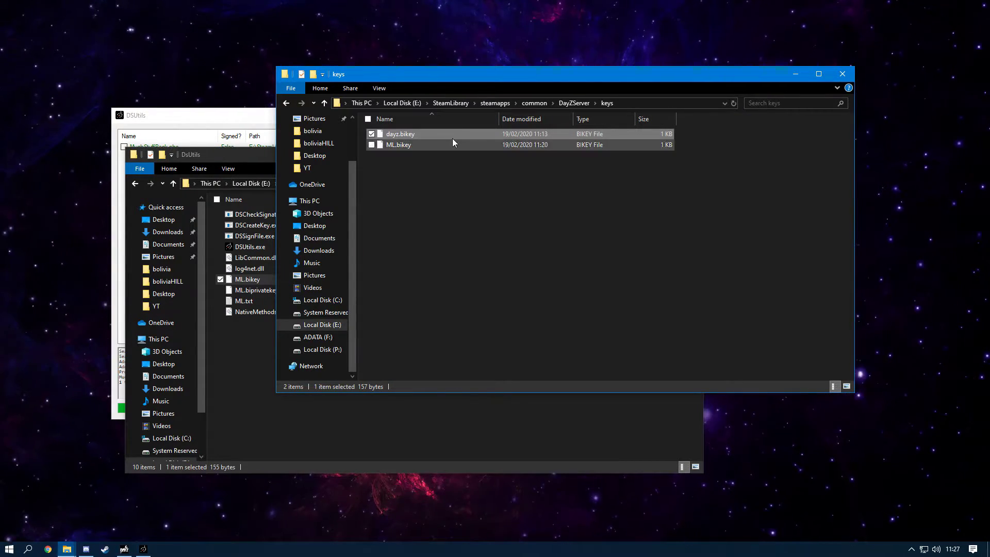
{"action": "left_click", "coordinate": [410, 149]}
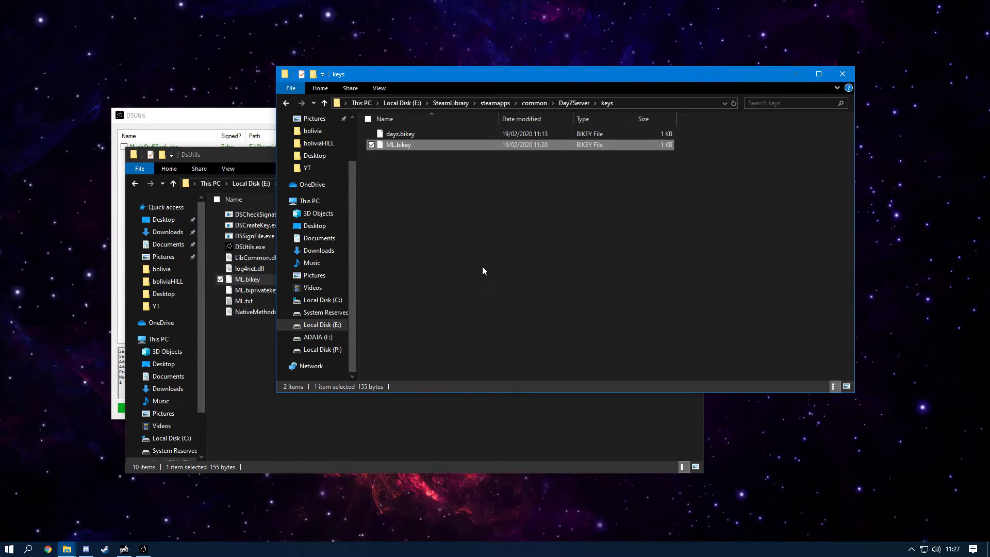
{"action": "left_click", "coordinate": [563, 102]}
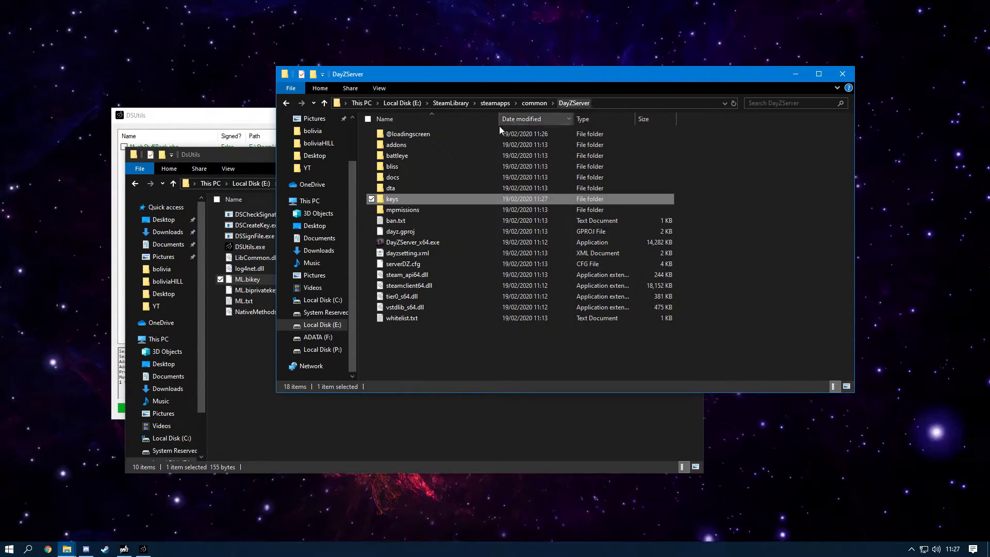
{"action": "double_click", "coordinate": [427, 134]}
{"action": "double_click", "coordinate": [394, 136]}
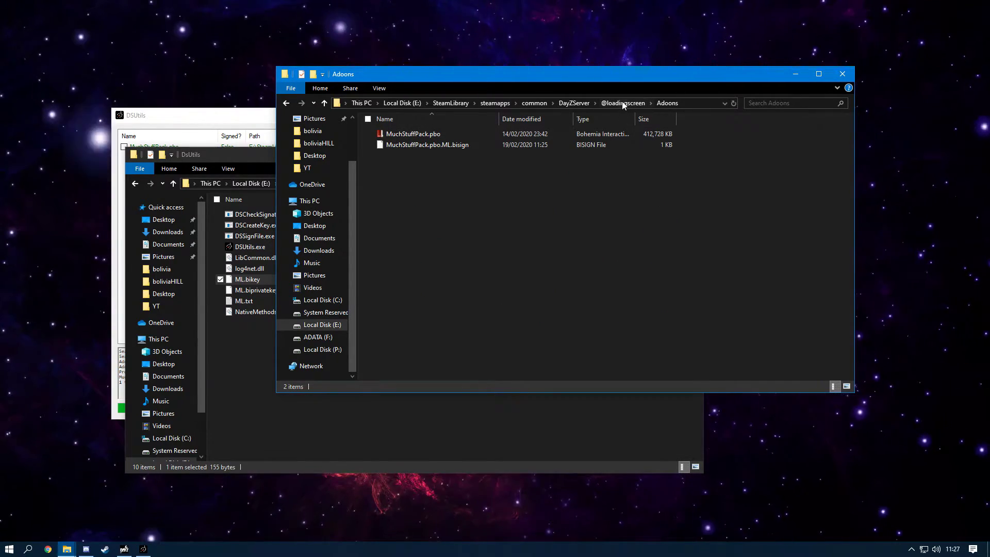
{"action": "left_click", "coordinate": [574, 103]}
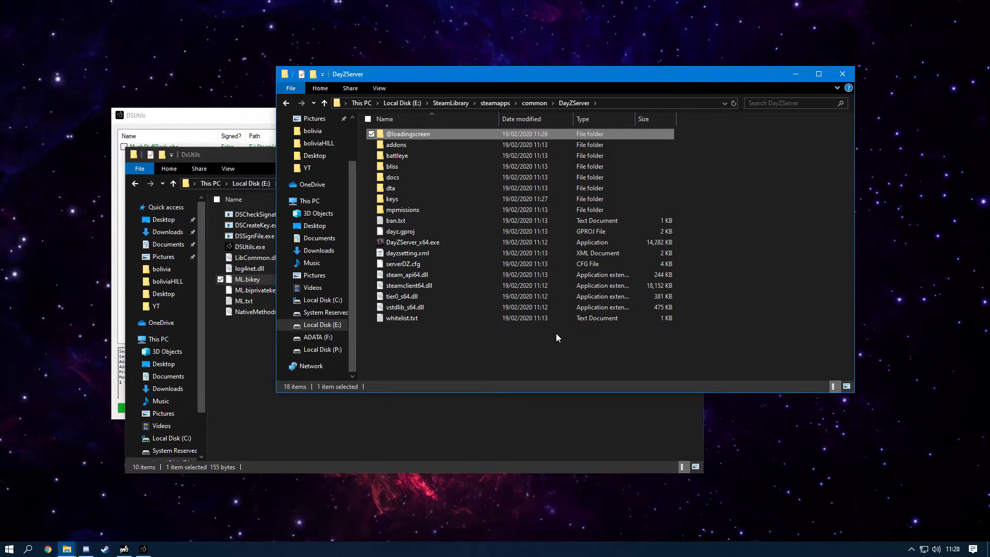
{"action": "double_click", "coordinate": [439, 134]}
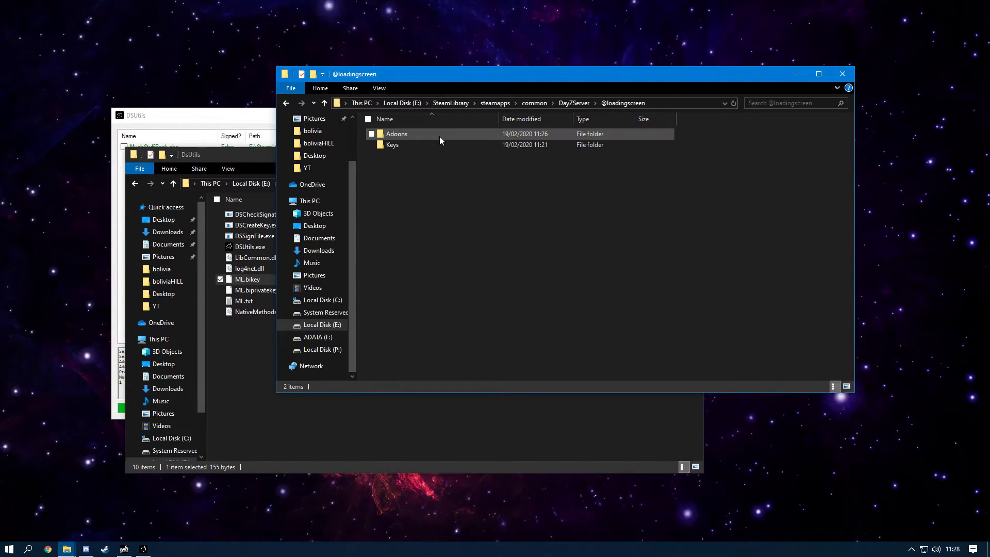
{"action": "left_click", "coordinate": [428, 145]}
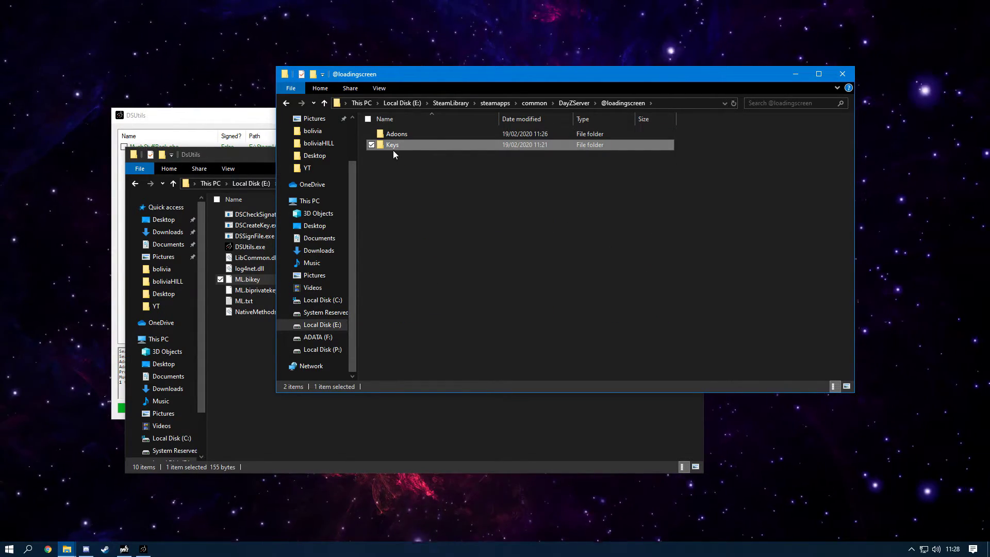
{"action": "double_click", "coordinate": [395, 146]}
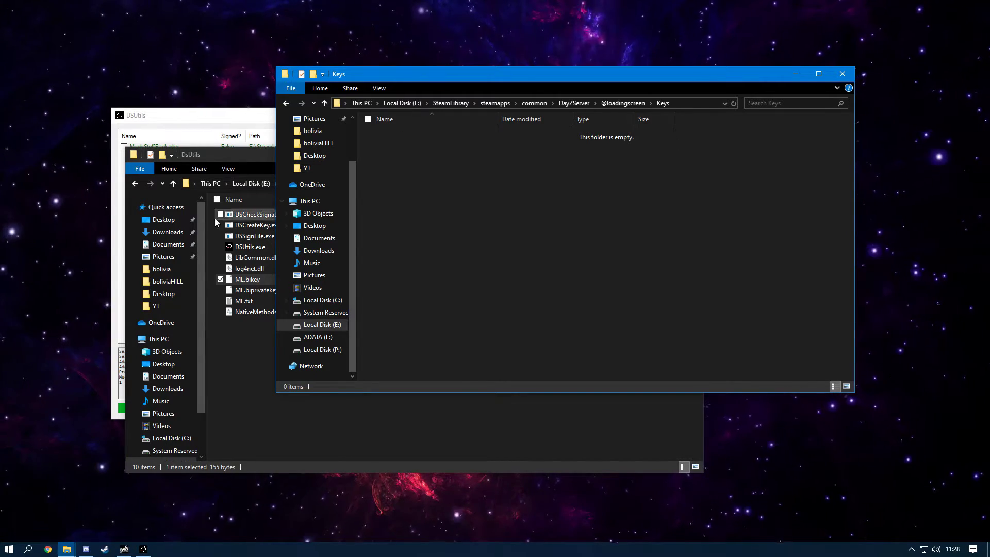
{"action": "left_click", "coordinate": [233, 283]}
{"action": "left_click_drag", "start_coordinate": [233, 283], "coordinate": [741, 210]}
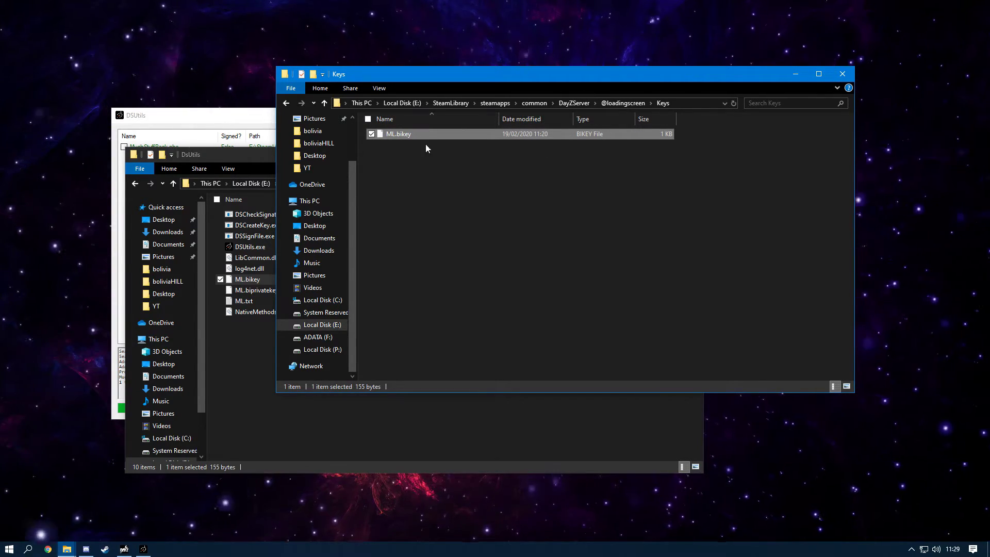
{"action": "left_click", "coordinate": [626, 102]}
{"action": "double_click", "coordinate": [416, 134]}
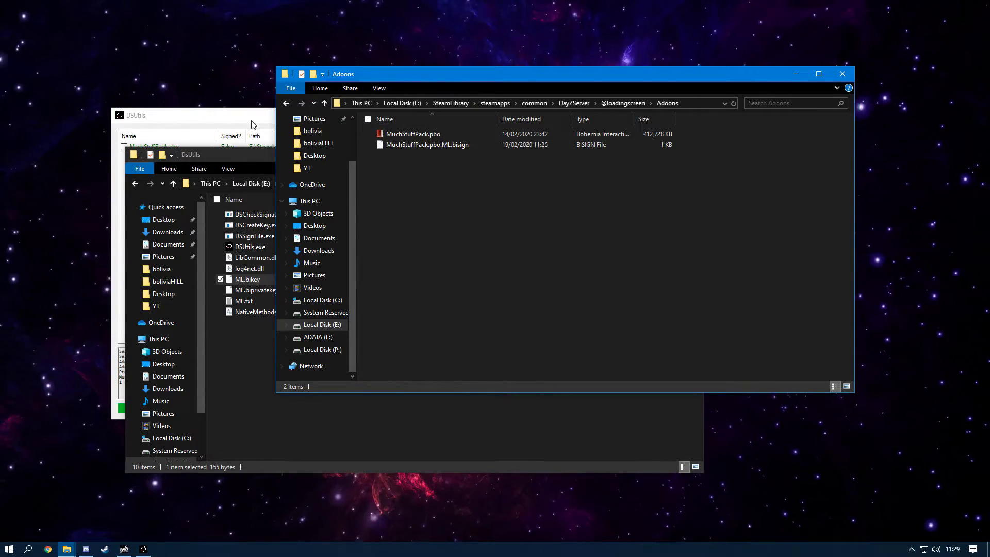
{"action": "key", "text": "alt+Tab"}
- Close the DSUtils signing tool, leaving the Adoons folder visible
{"action": "left_click", "coordinate": [522, 115]}
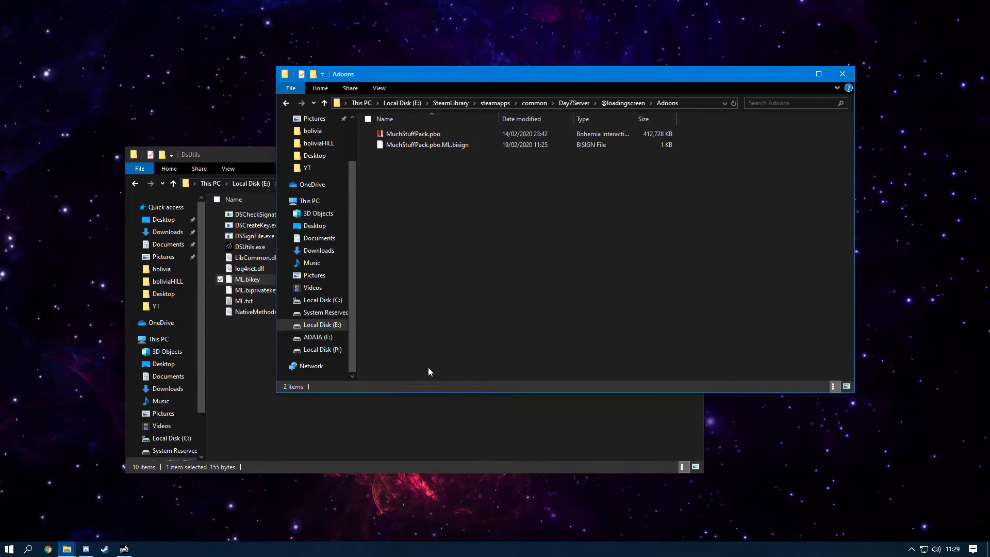